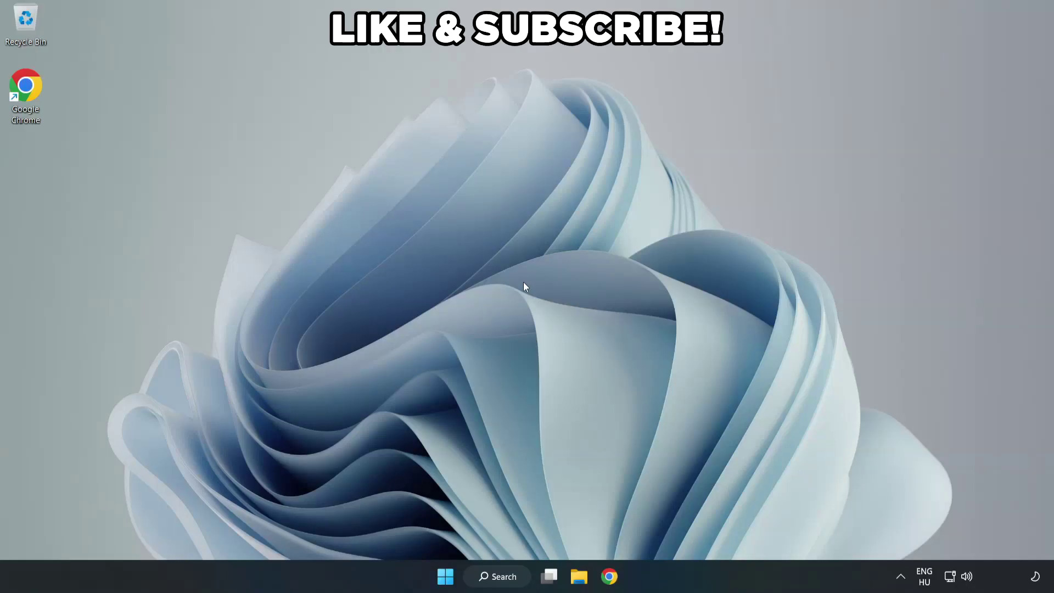
Search Windows for 'edit power plan'.
{"action": "left_click", "coordinate": [506, 584]}
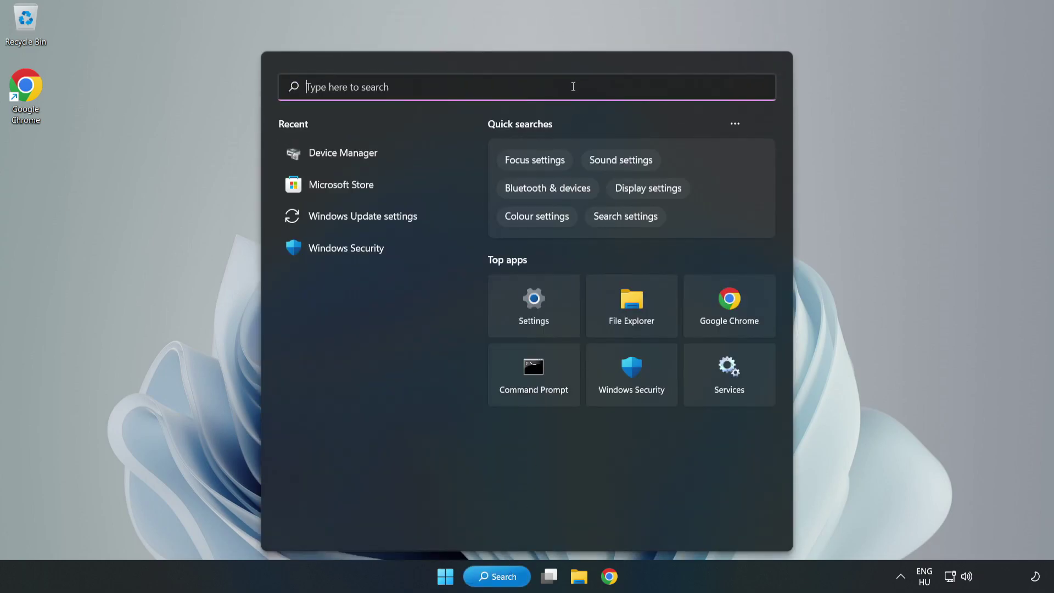
{"action": "type", "text": "edit "}
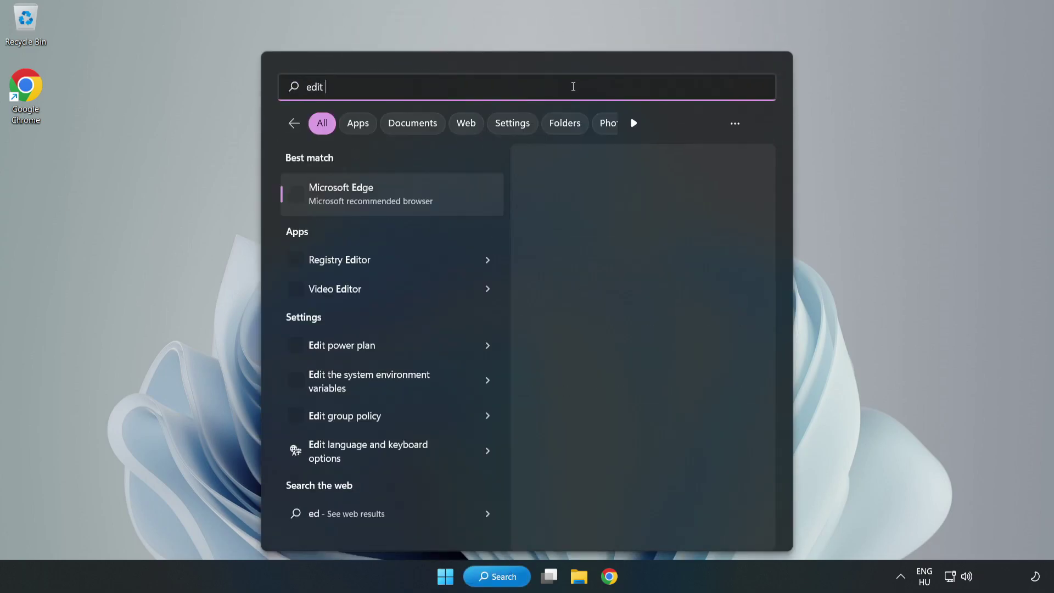
{"action": "type", "text": "power pla"}
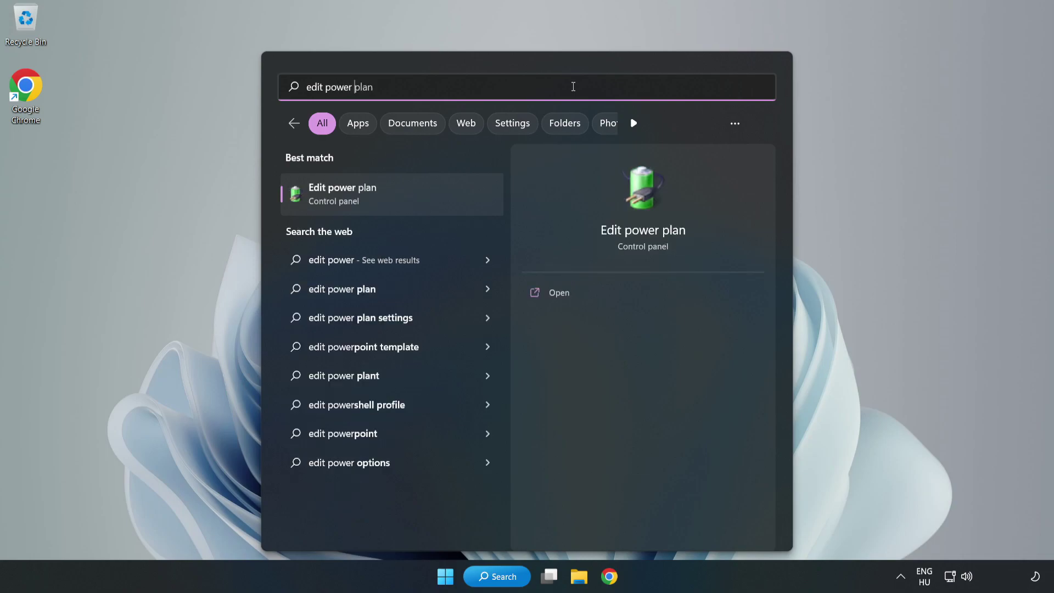
{"action": "type", "text": "n"}
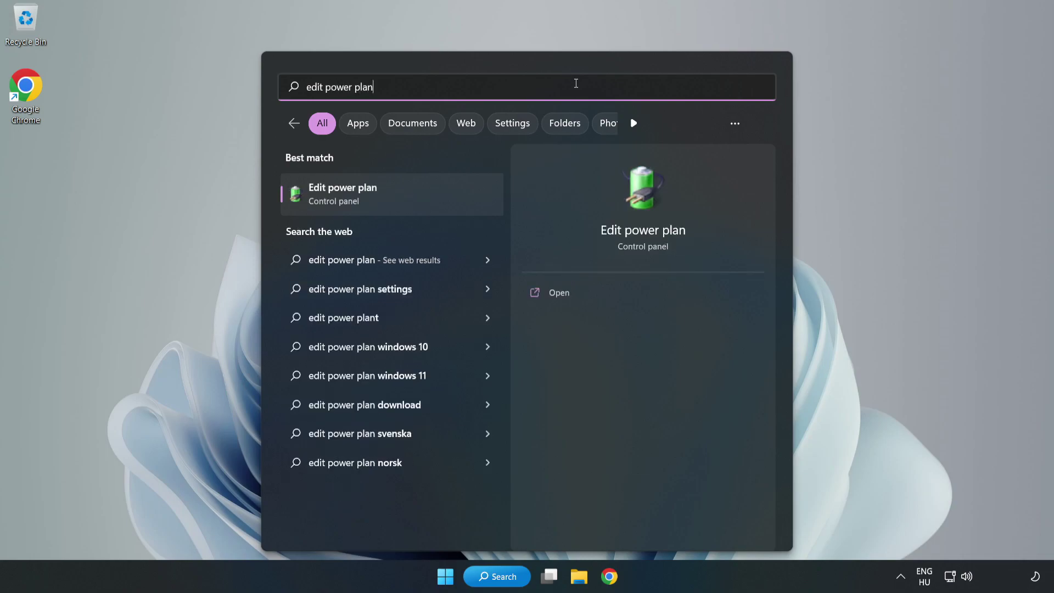
Open Edit power plan, select the High performance plan instead of Balanced, then close the window.
{"action": "left_click", "coordinate": [398, 196]}
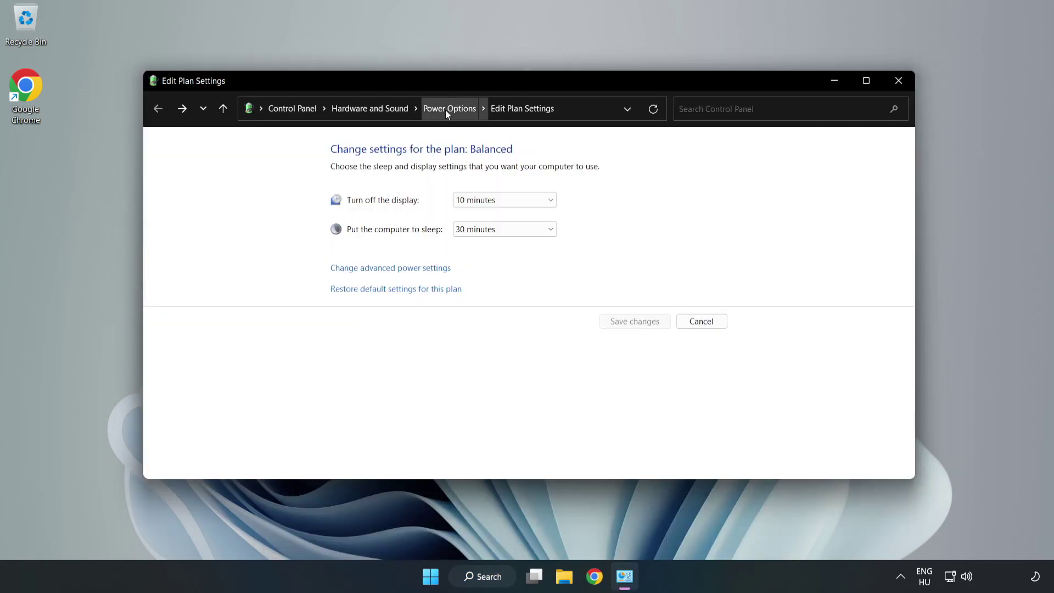
{"action": "left_click", "coordinate": [445, 110]}
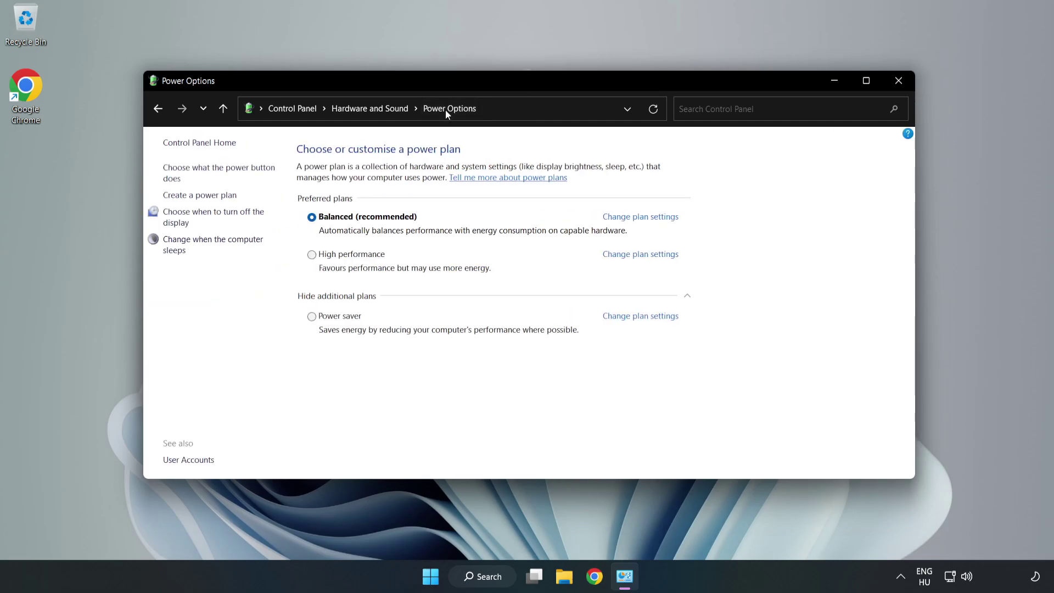
{"action": "left_click", "coordinate": [346, 257]}
{"action": "left_click", "coordinate": [896, 89]}
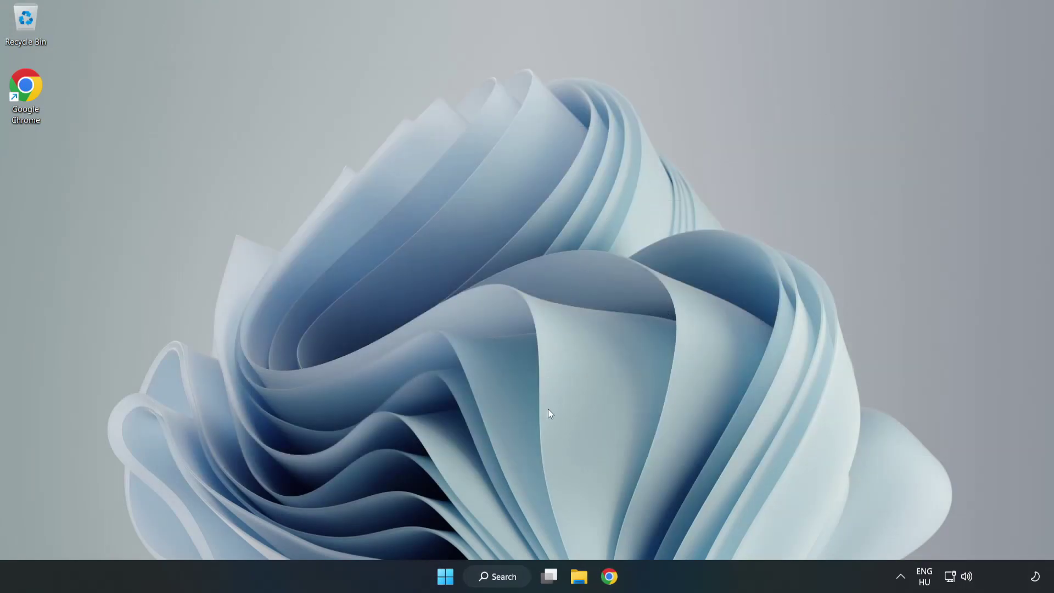
Search for 'device manager' and launch Device Manager from the results.
{"action": "left_click", "coordinate": [512, 578]}
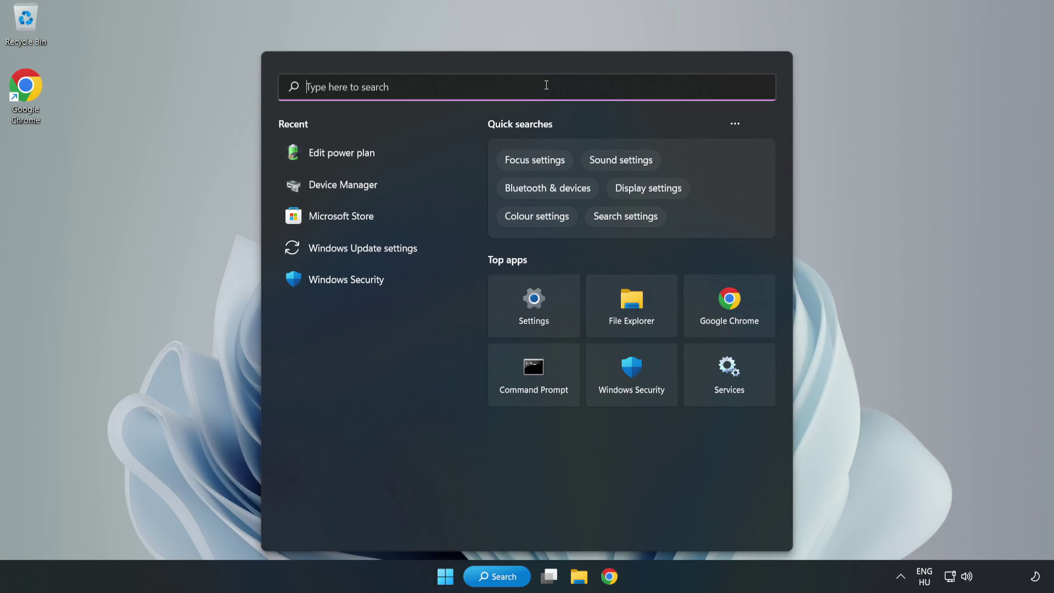
{"action": "type", "text": "device mana"}
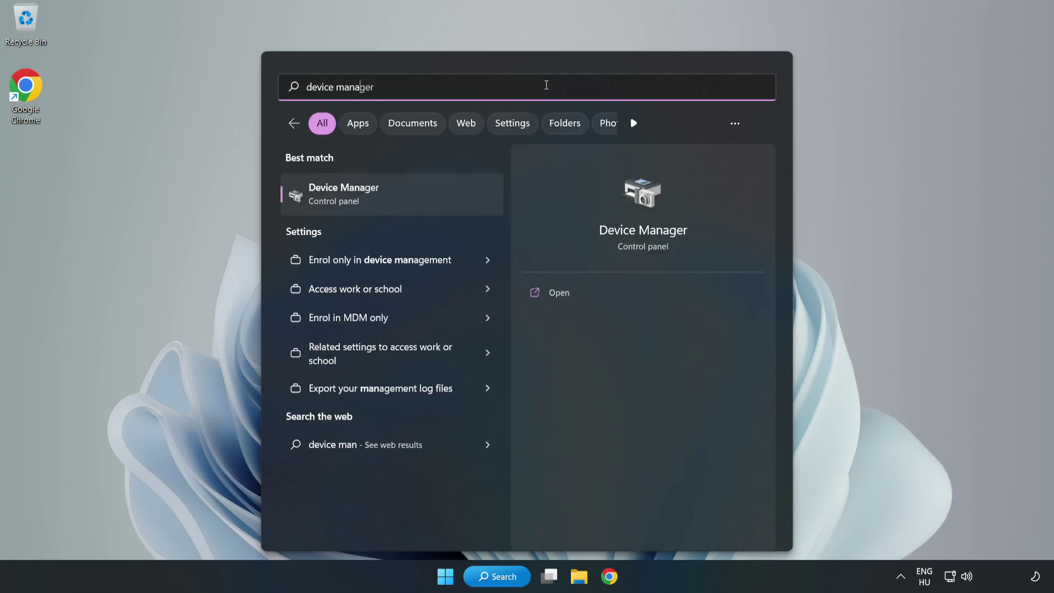
{"action": "type", "text": "ger"}
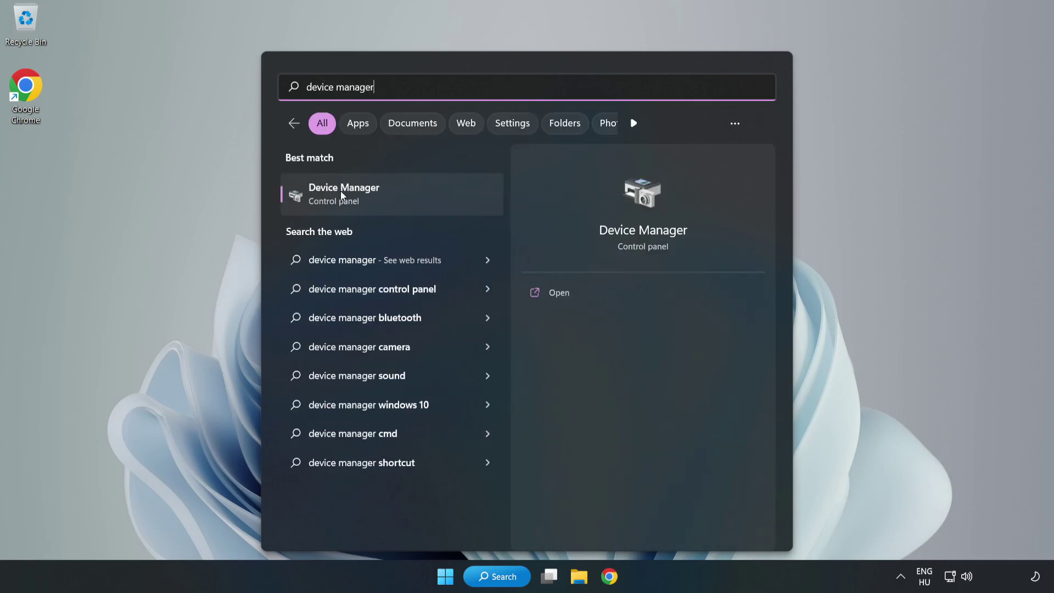
{"action": "left_click", "coordinate": [383, 198]}
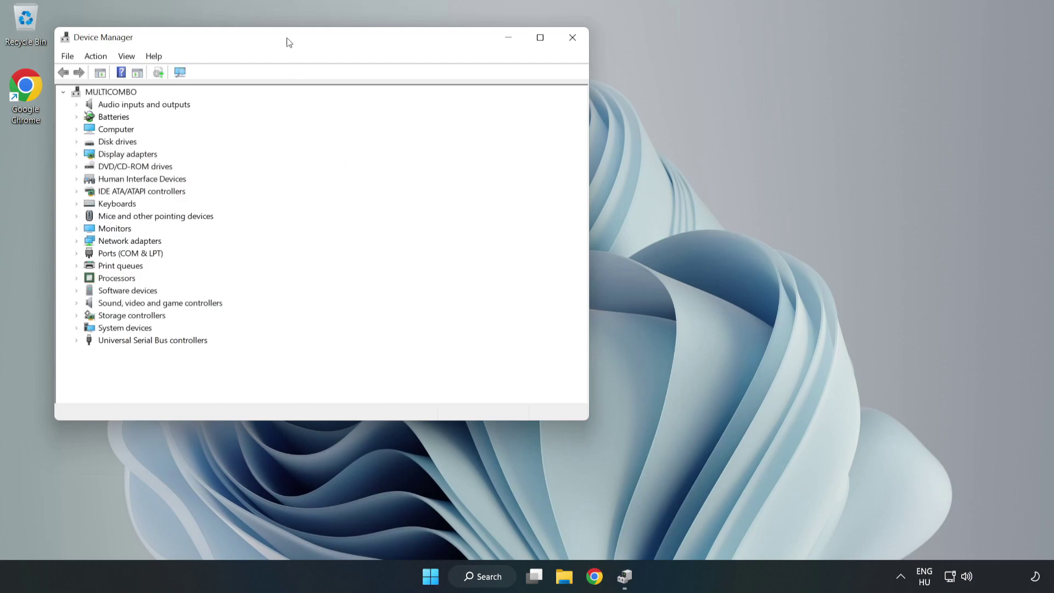
Centre Device Manager, expand Display adapters, and right-click the VMware SVGA 3D adapter.
{"action": "left_click_drag", "start_coordinate": [288, 40], "coordinate": [485, 106]}
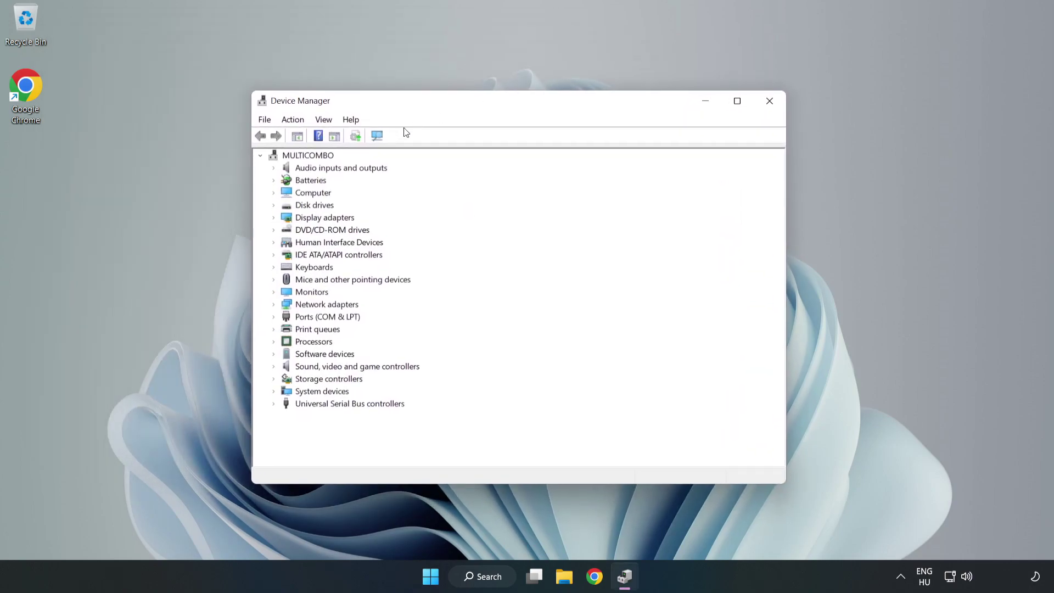
{"action": "left_click", "coordinate": [329, 217]}
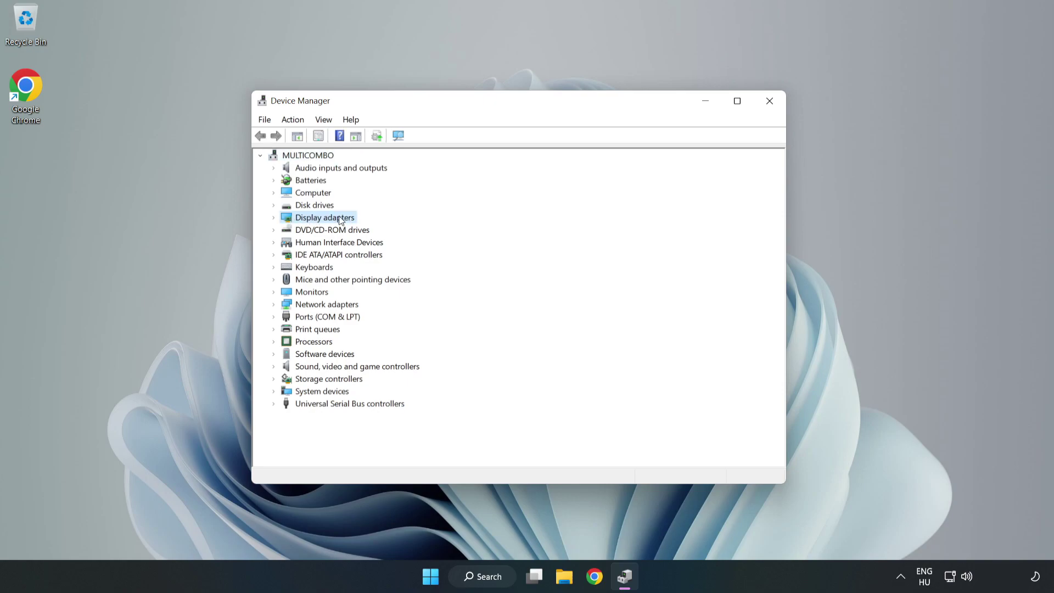
{"action": "left_click", "coordinate": [274, 219]}
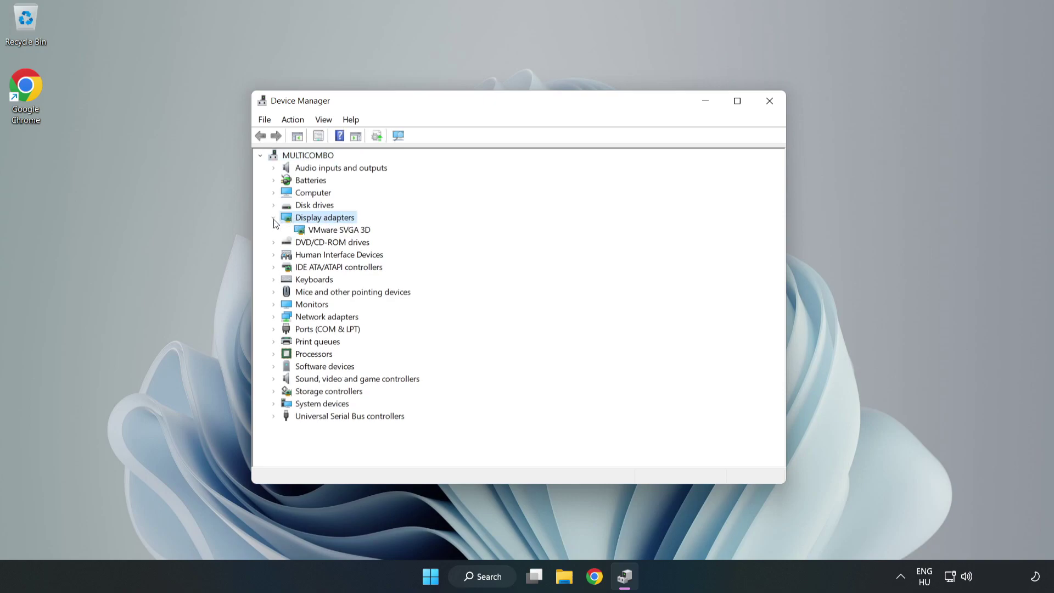
{"action": "left_click", "coordinate": [310, 231]}
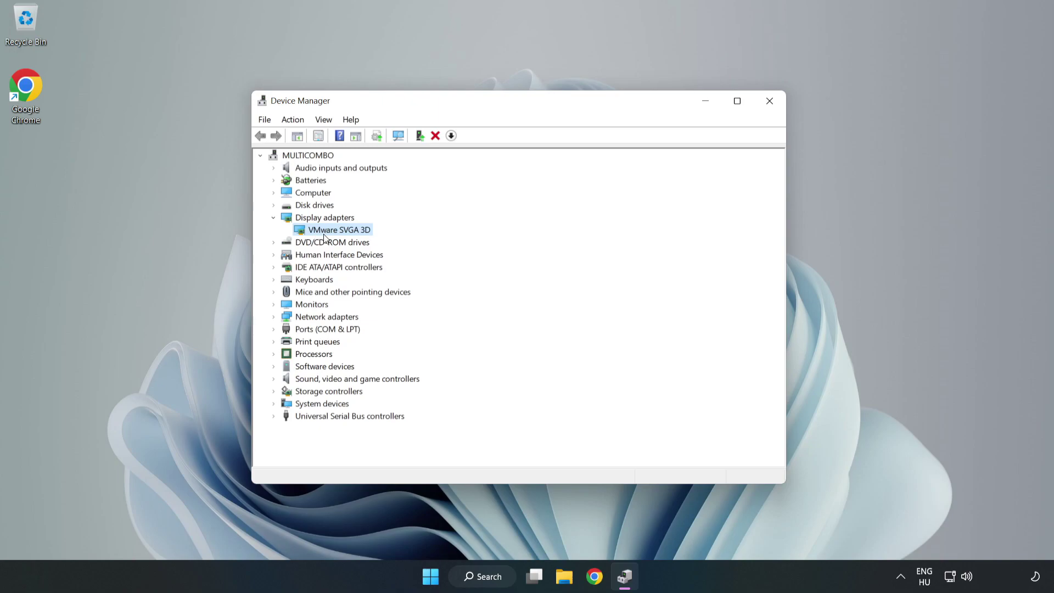
{"action": "right_click", "coordinate": [336, 231]}
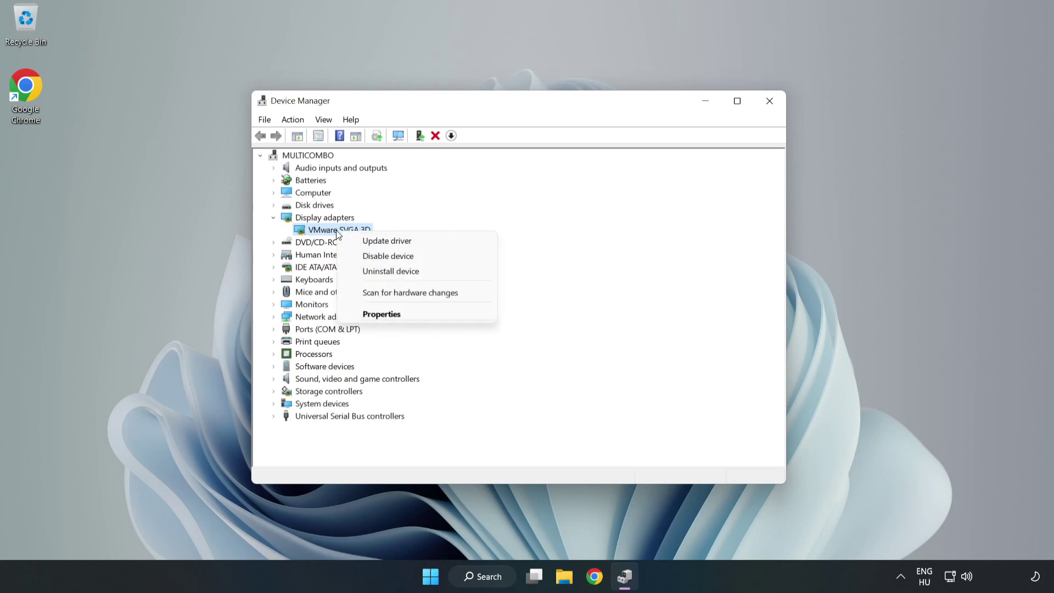
Run an automatic driver search for VMware SVGA 3D, confirm it's current, and close Device Manager.
{"action": "left_click", "coordinate": [398, 245]}
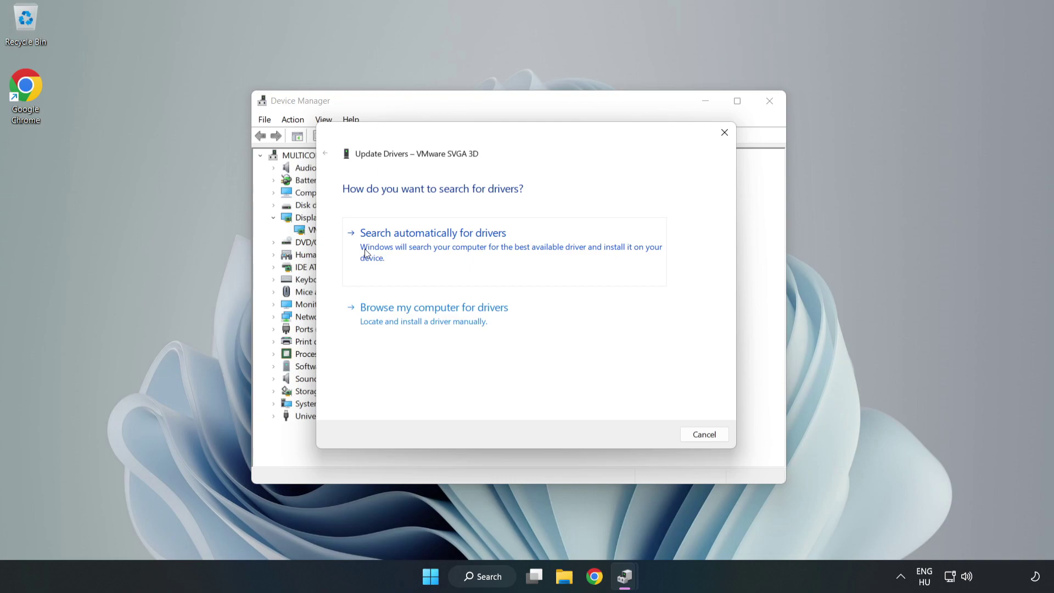
{"action": "left_click", "coordinate": [435, 248]}
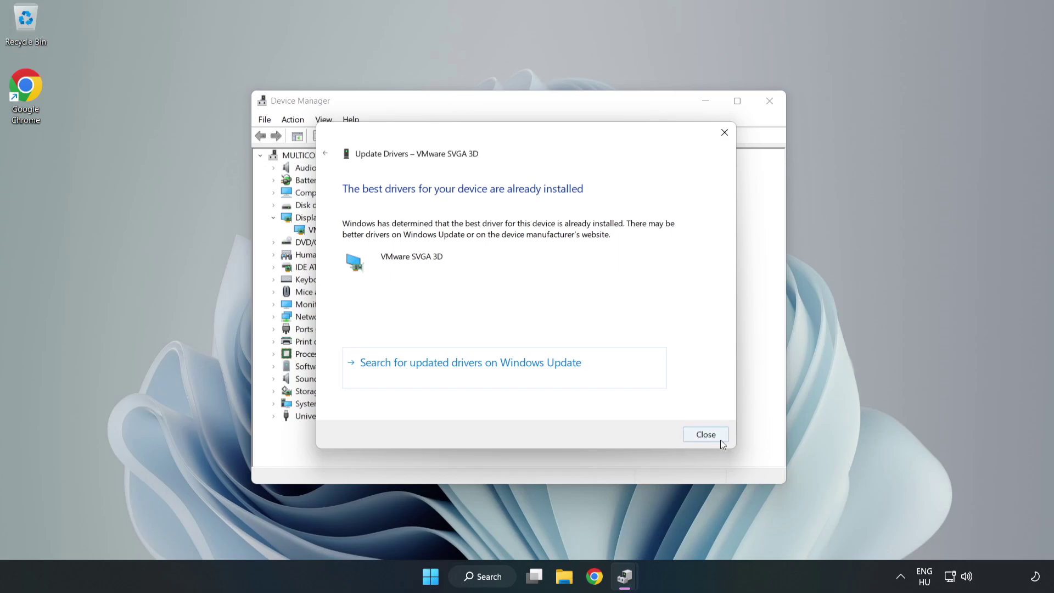
{"action": "left_click", "coordinate": [707, 435]}
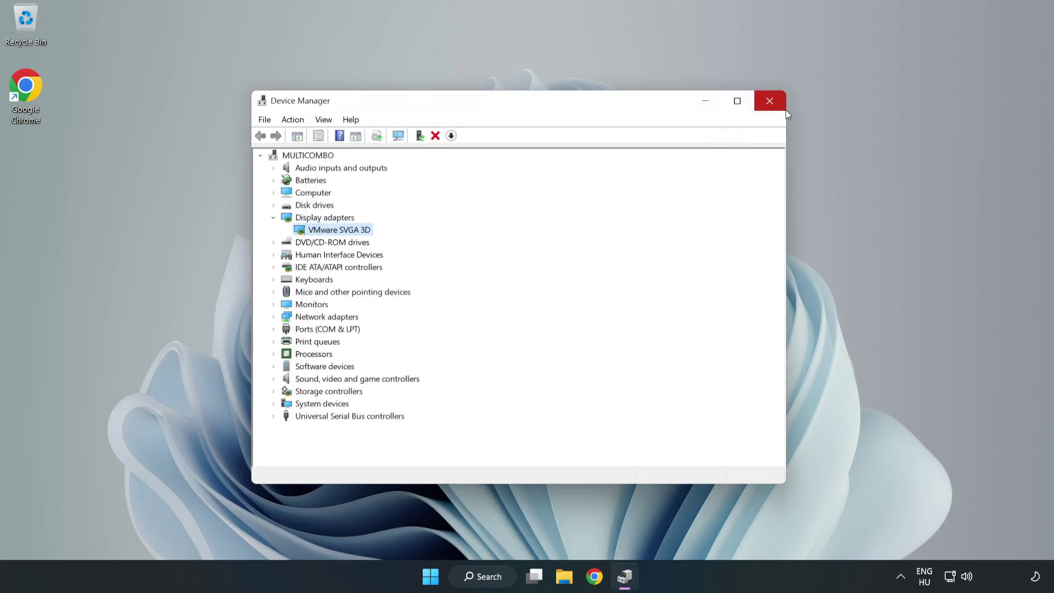
{"action": "left_click", "coordinate": [770, 103]}
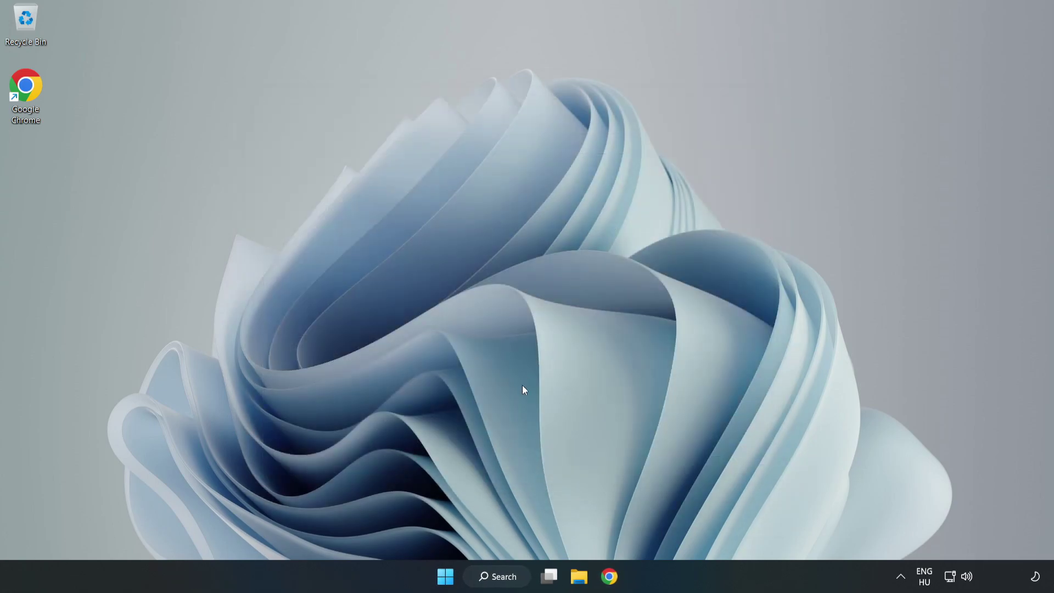
Search for 'game mode' and open the Game Mode settings page.
{"action": "left_click", "coordinate": [512, 581]}
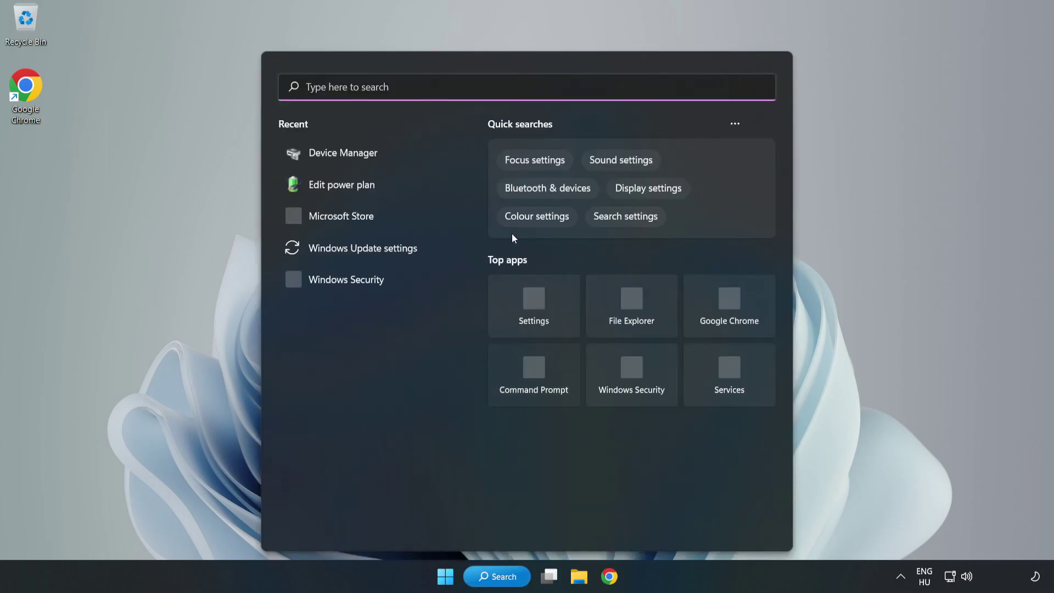
{"action": "type", "text": "game mode"}
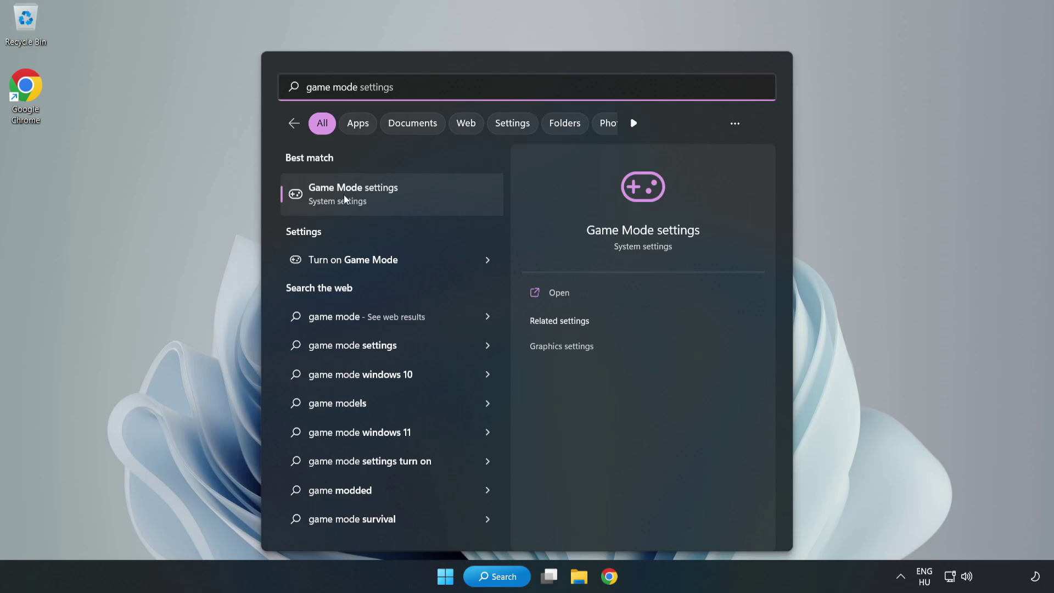
{"action": "left_click", "coordinate": [377, 197]}
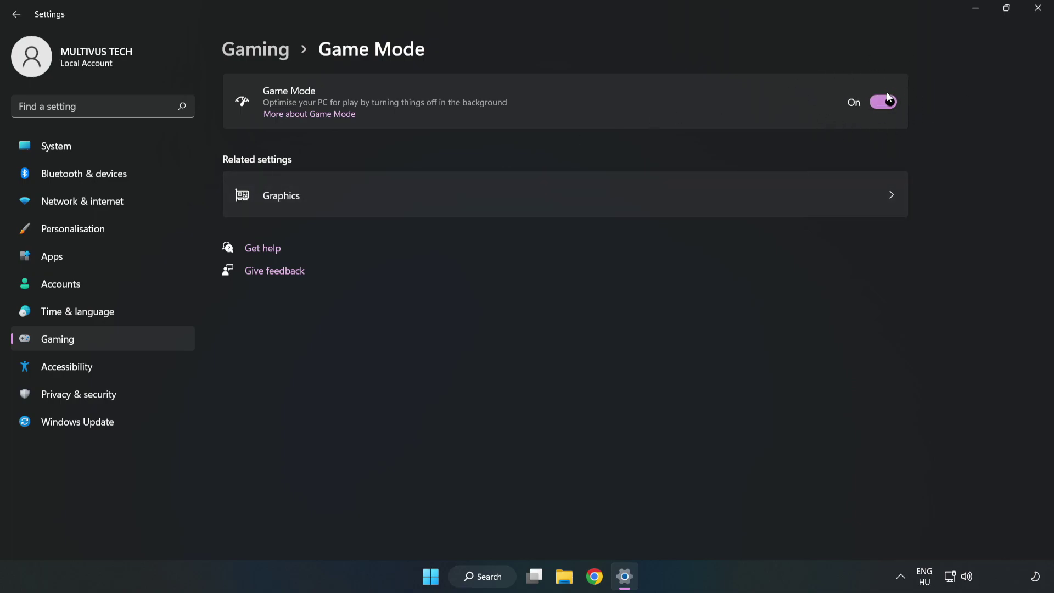
Switch off the Xbox Game Bar controller-button option under Gaming, then close Settings.
{"action": "left_click", "coordinate": [269, 56]}
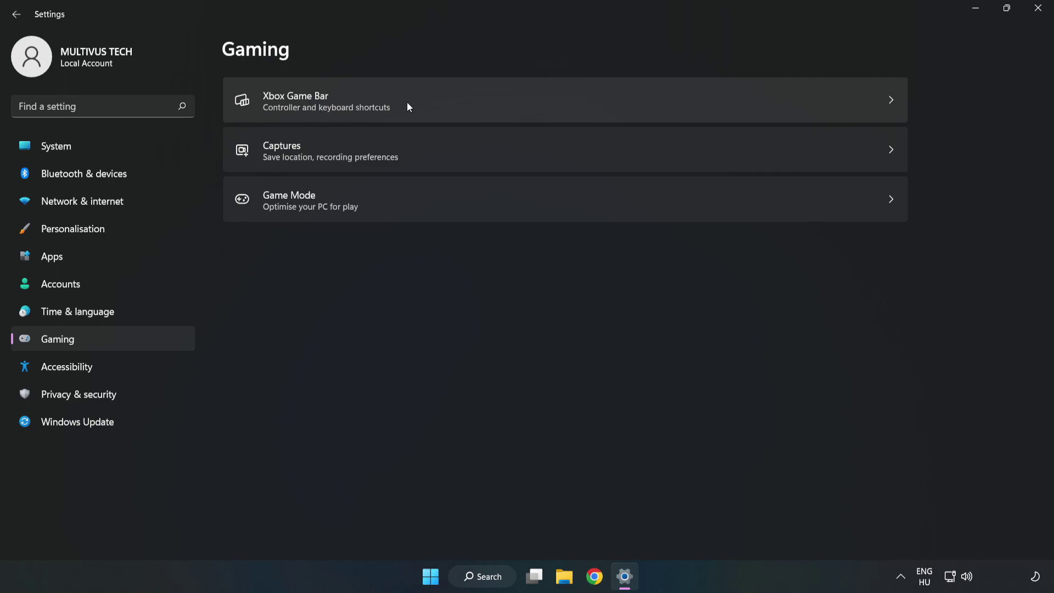
{"action": "left_click", "coordinate": [447, 100]}
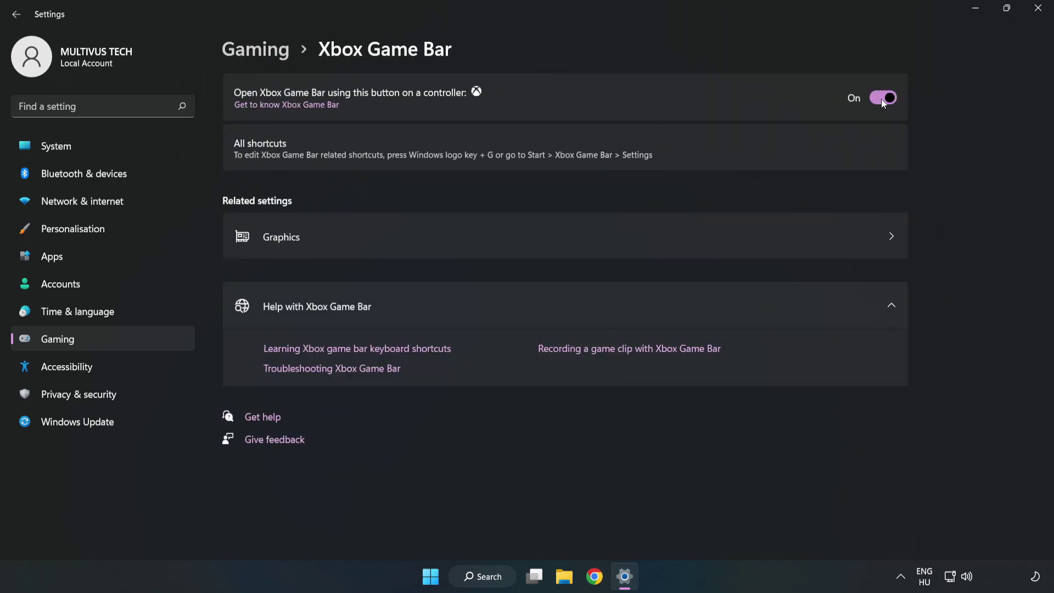
{"action": "left_click", "coordinate": [882, 99]}
{"action": "left_click", "coordinate": [1039, 10]}
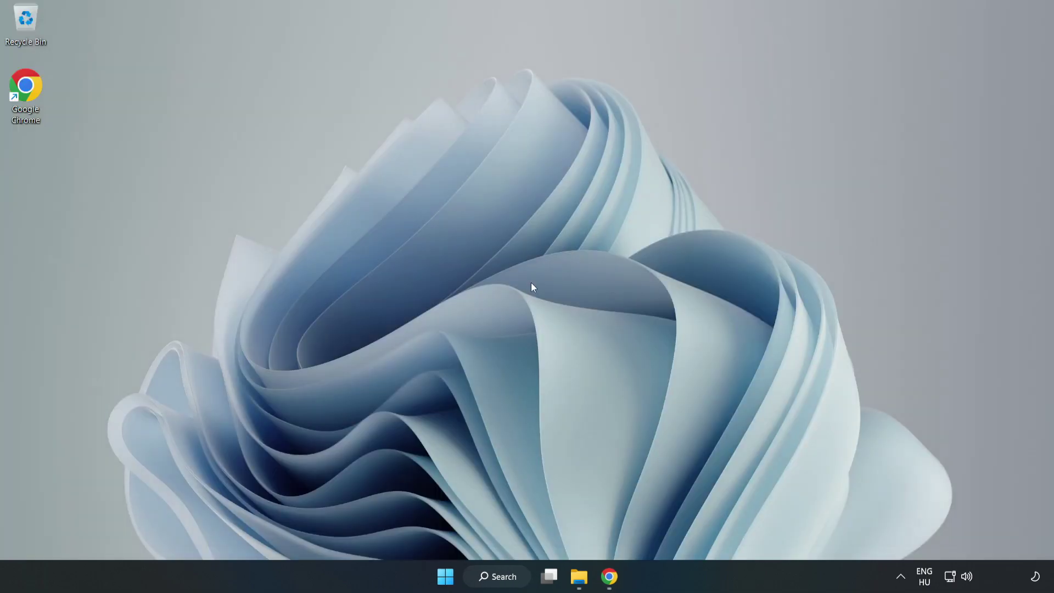
Launch Task Manager from the Start button's quick-link menu.
{"action": "right_click", "coordinate": [448, 581]}
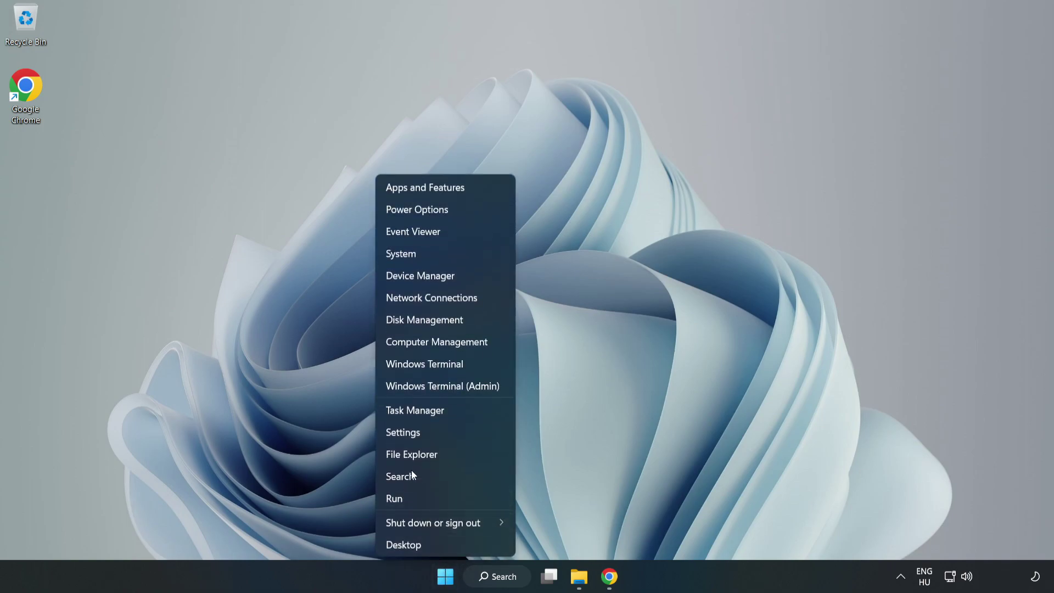
{"action": "left_click", "coordinate": [461, 411]}
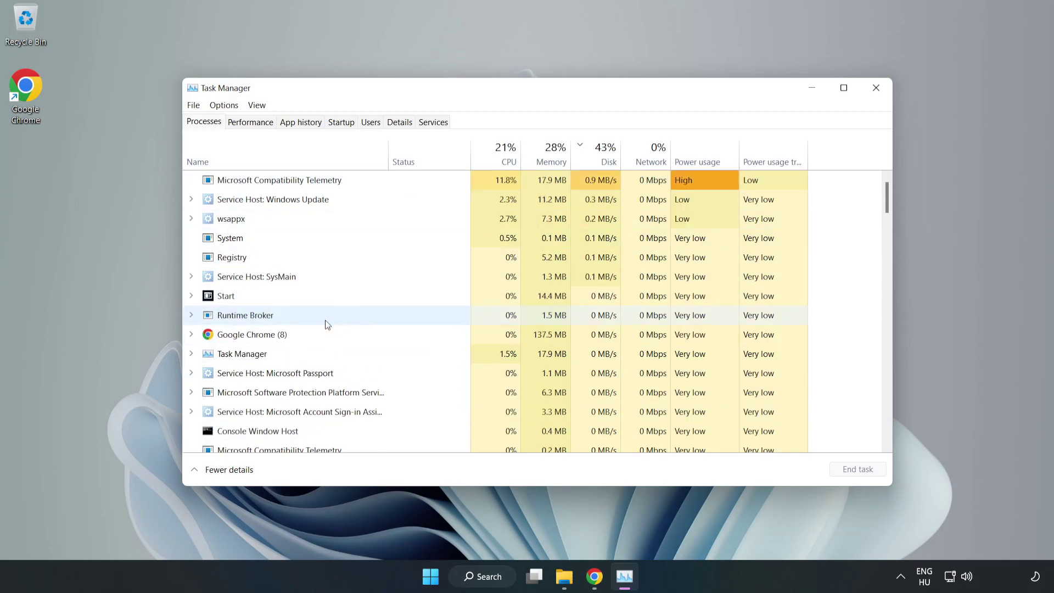
End the Google Chrome (8) process group on the Processes tab.
{"action": "left_click", "coordinate": [285, 336]}
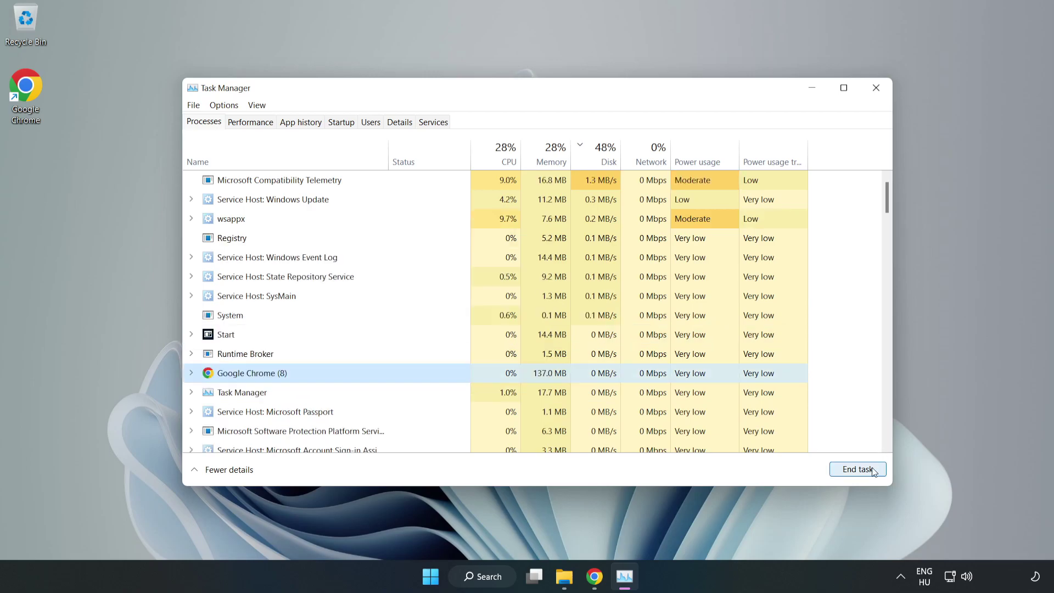
{"action": "left_click", "coordinate": [852, 471]}
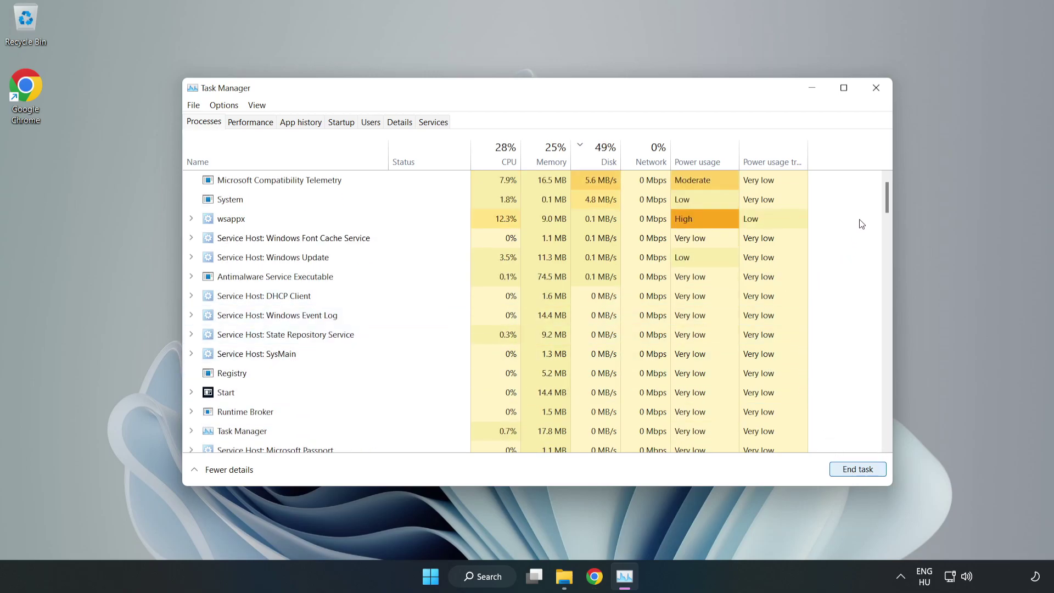
{"action": "mouse_move", "coordinate": [891, 200]}
{"action": "left_mouse_down"}
{"action": "mouse_move", "coordinate": [888, 377]}
{"action": "mouse_move", "coordinate": [871, 204]}
{"action": "left_mouse_up"}
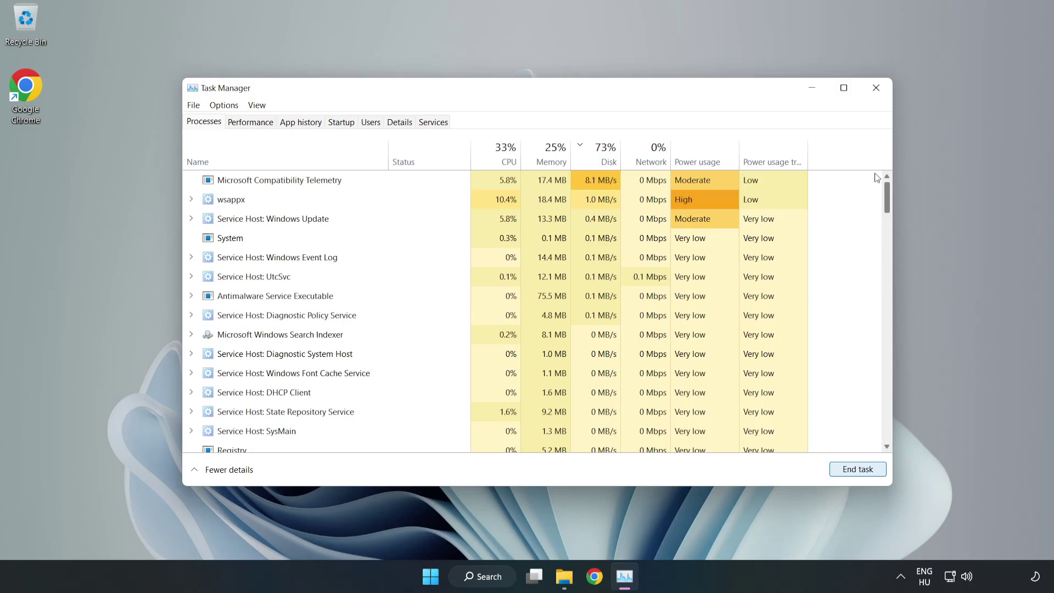
On the Startup tab, disable Cortana, Phone Link, Terminal and Xbox App Services.
{"action": "left_click", "coordinate": [341, 122]}
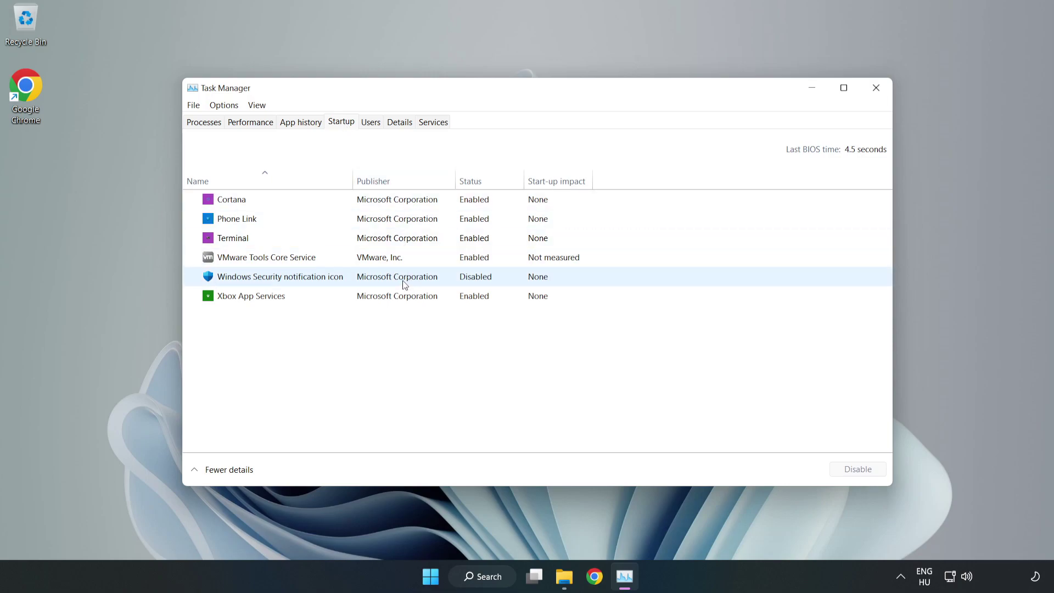
{"action": "left_click", "coordinate": [398, 199]}
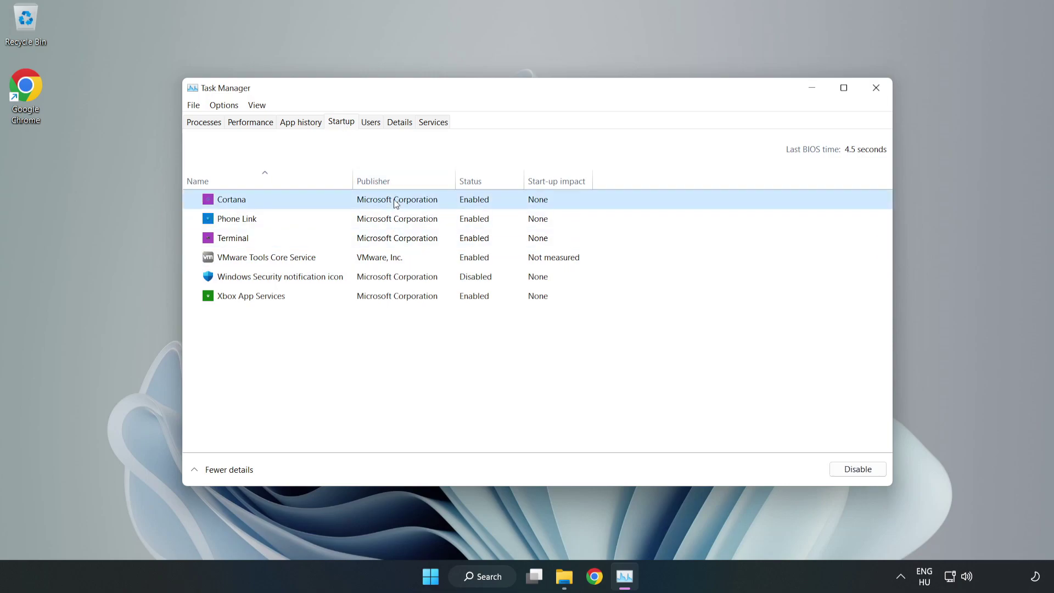
{"action": "left_click", "coordinate": [848, 476]}
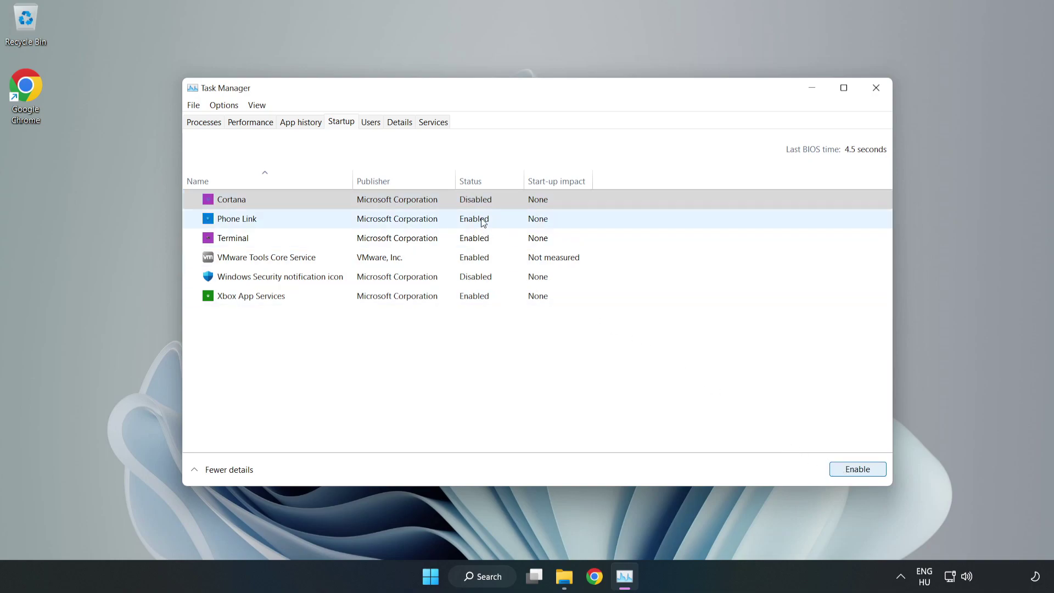
{"action": "left_click", "coordinate": [483, 221]}
{"action": "left_click", "coordinate": [851, 471]}
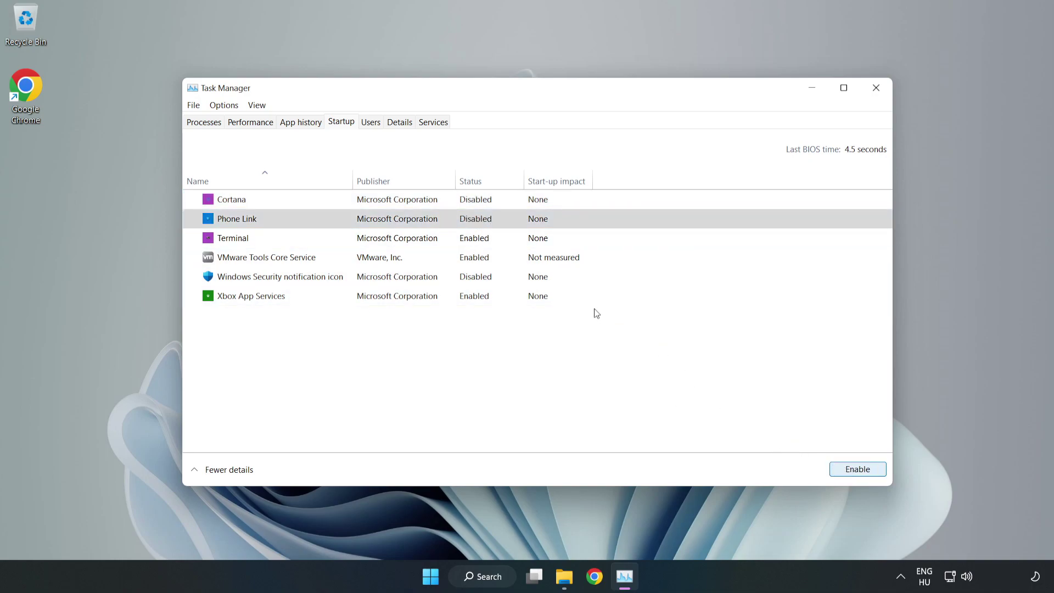
{"action": "left_click", "coordinate": [485, 242]}
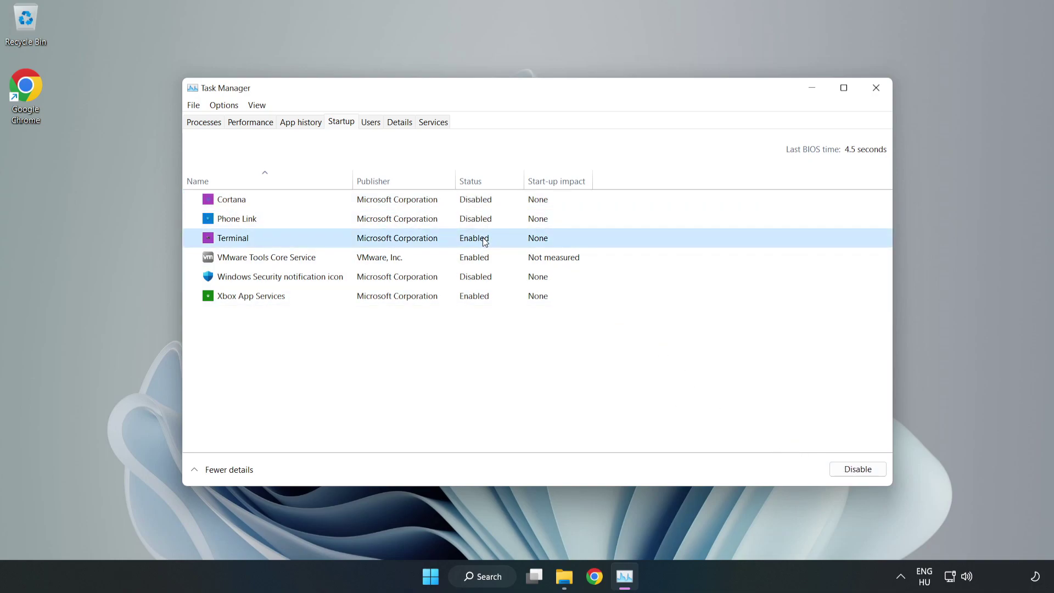
{"action": "left_click", "coordinate": [863, 474]}
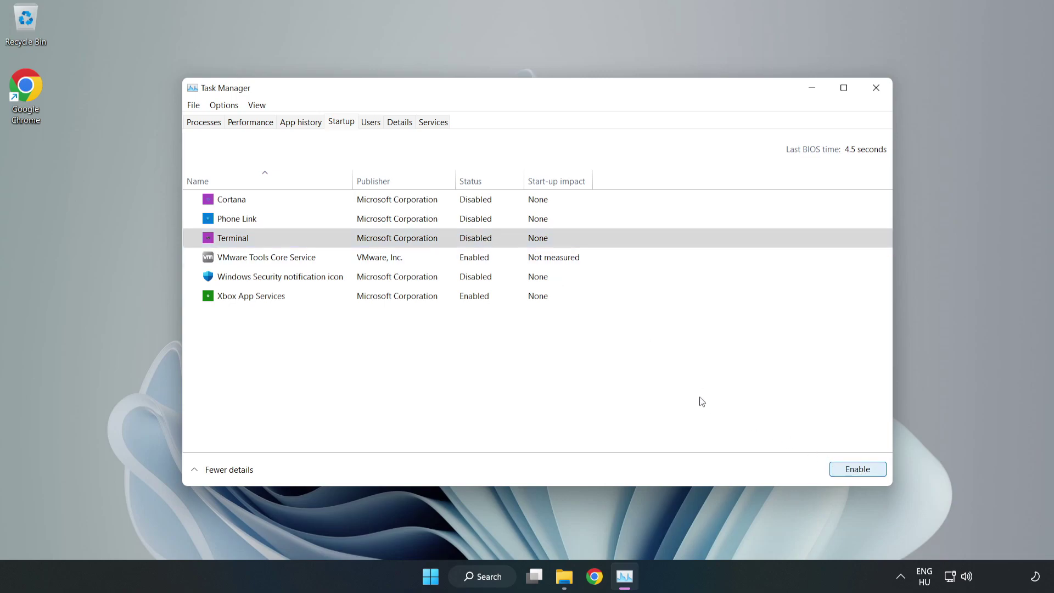
{"action": "left_click", "coordinate": [362, 297]}
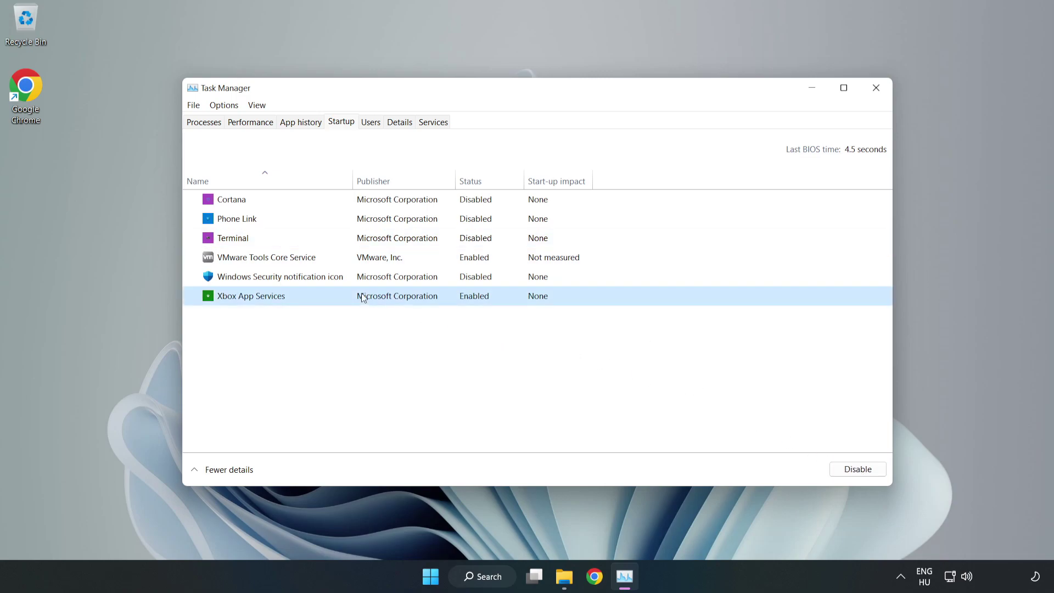
{"action": "left_click", "coordinate": [838, 472]}
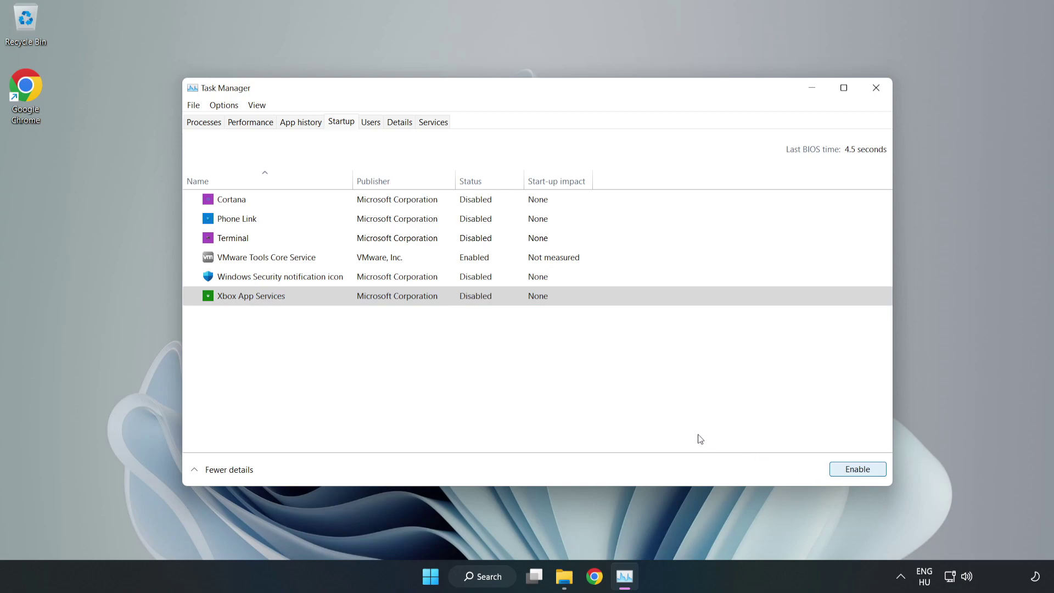
Close Task Manager, check Windows Update until it reports 'You're up to date', then close Settings.
{"action": "left_click", "coordinate": [876, 89]}
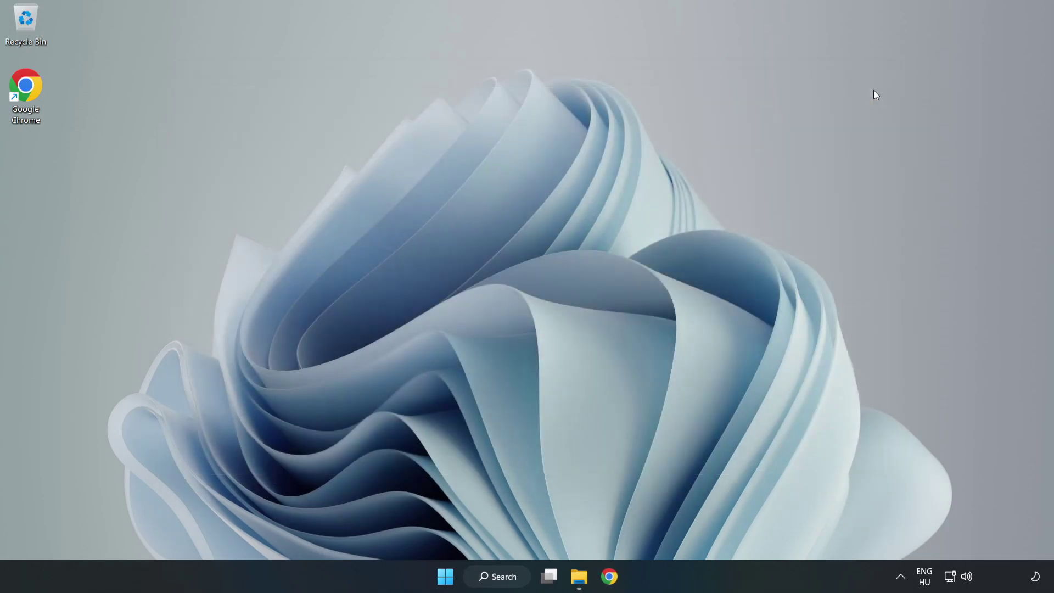
{"action": "left_click", "coordinate": [503, 579]}
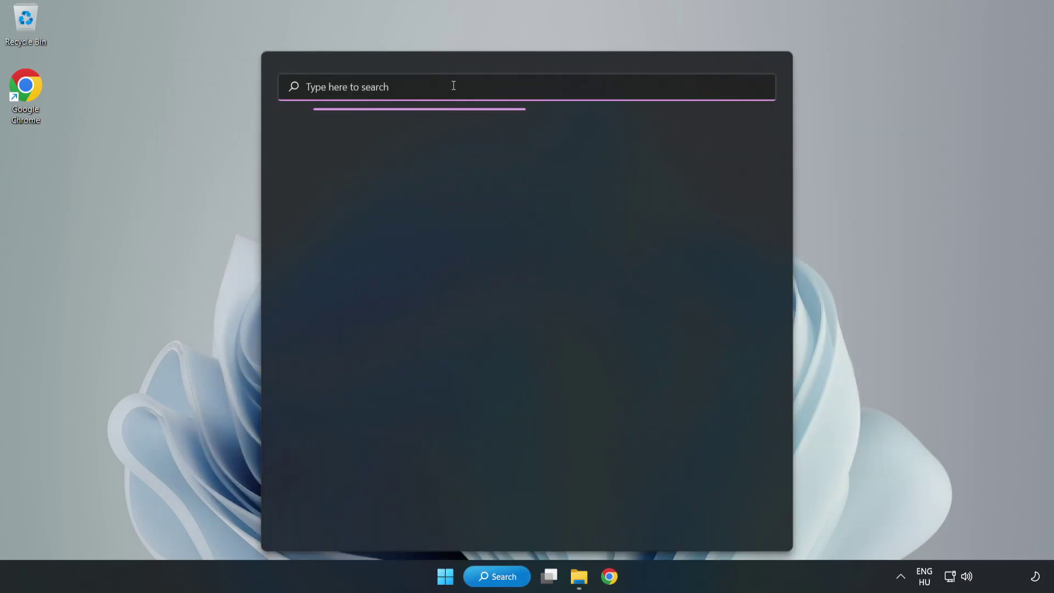
{"action": "type", "text": "update"}
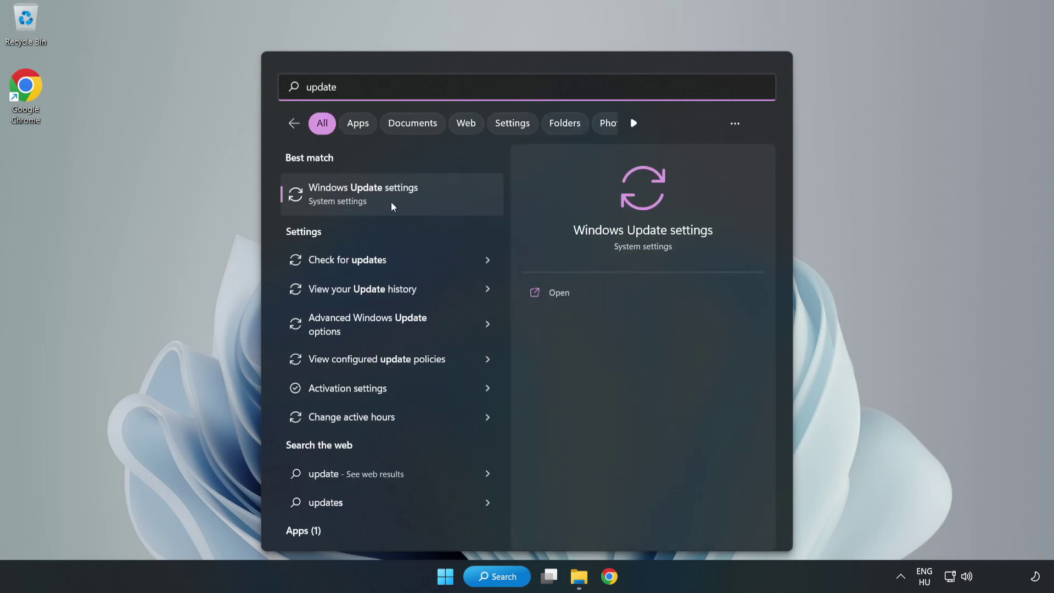
{"action": "left_click", "coordinate": [430, 205]}
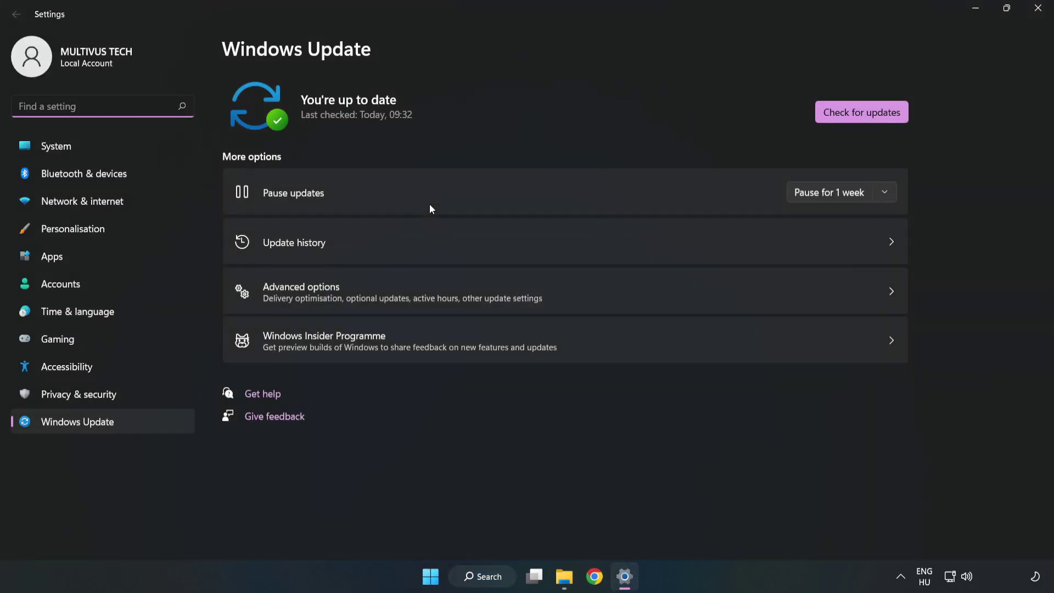
{"action": "left_click", "coordinate": [847, 116]}
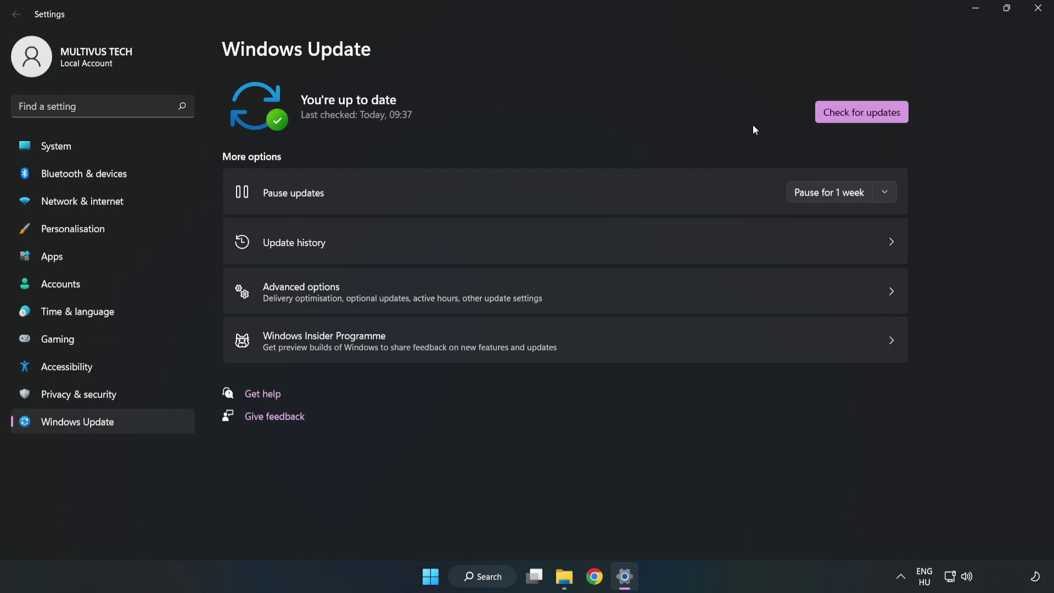
{"action": "left_click", "coordinate": [1035, 13]}
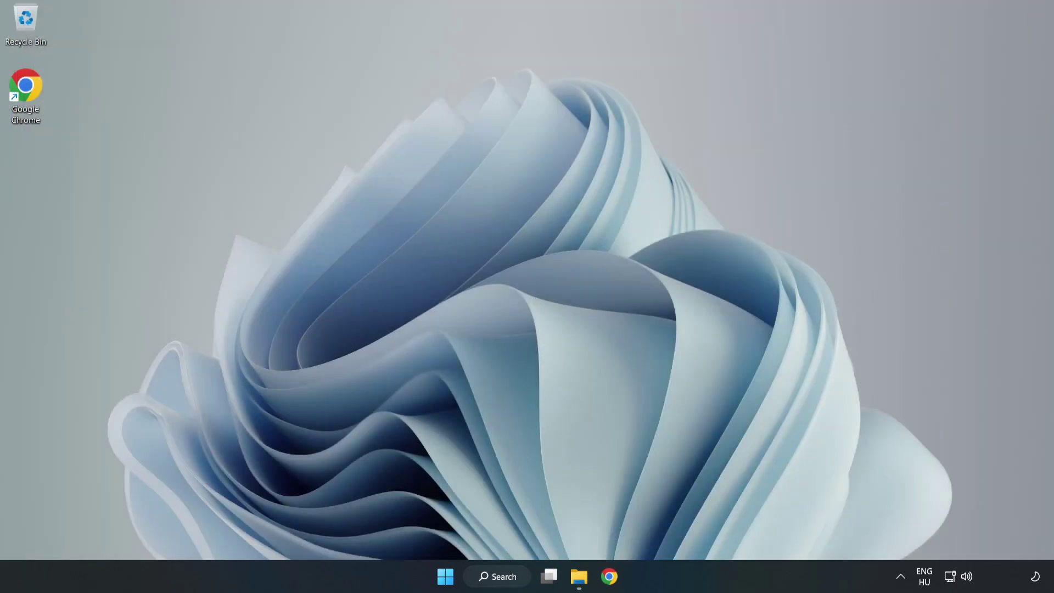
Launch regedit and browse to HKEY_CURRENT_USER\System\GameConfigStore to list its GameDVR values.
{"action": "left_click", "coordinate": [515, 581]}
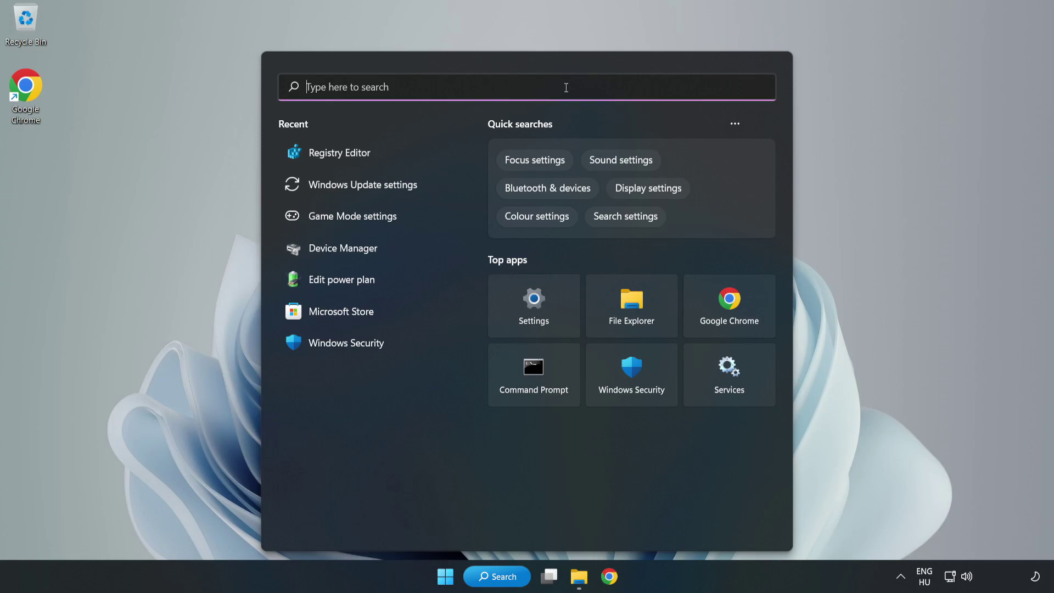
{"action": "type", "text": "regedit"}
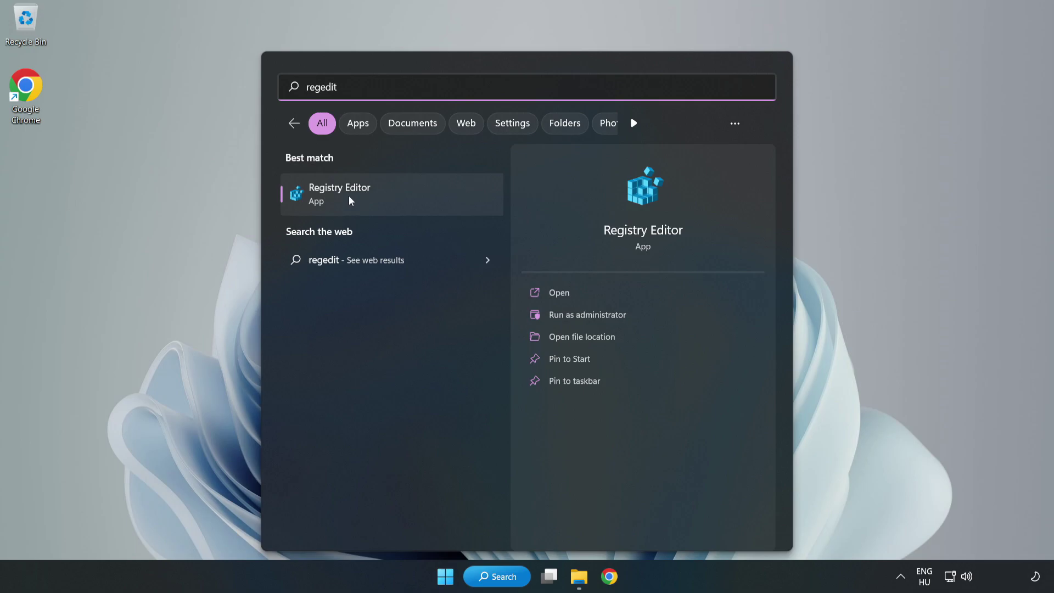
{"action": "left_click", "coordinate": [403, 198]}
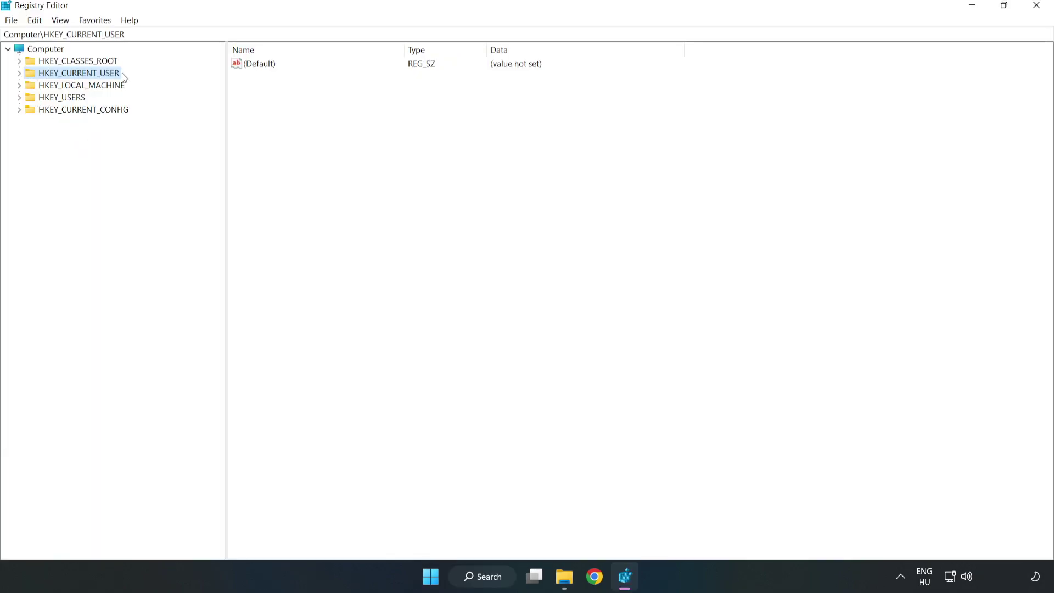
{"action": "left_click", "coordinate": [20, 75]}
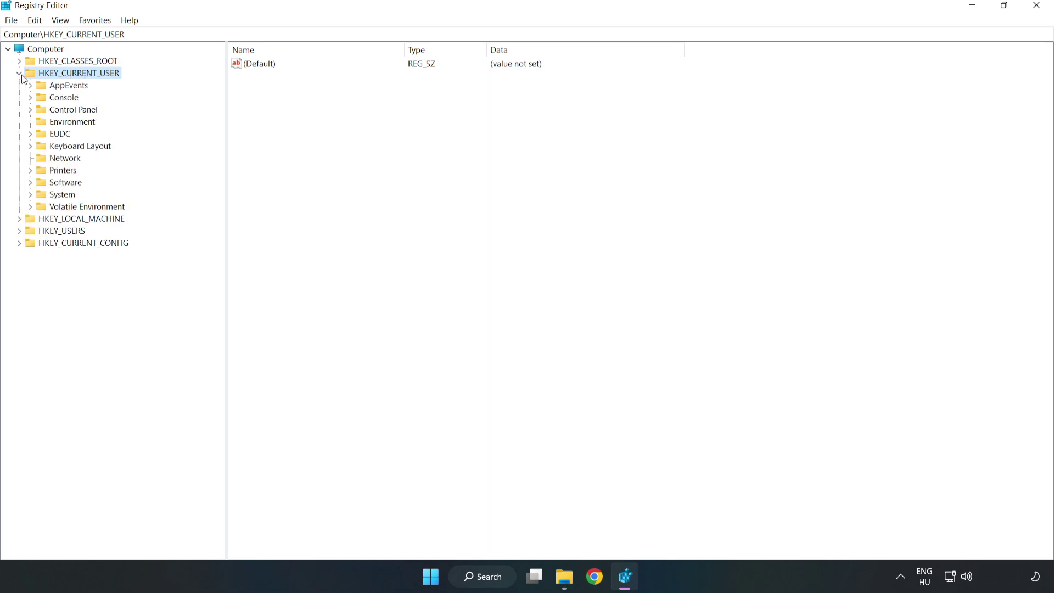
{"action": "left_click", "coordinate": [30, 195]}
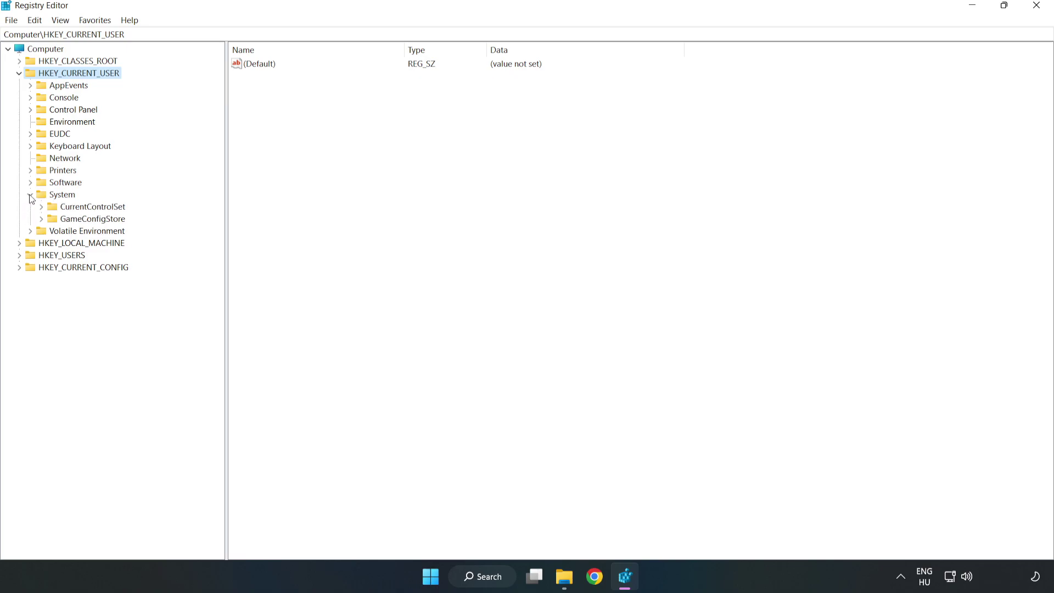
{"action": "left_click", "coordinate": [88, 220]}
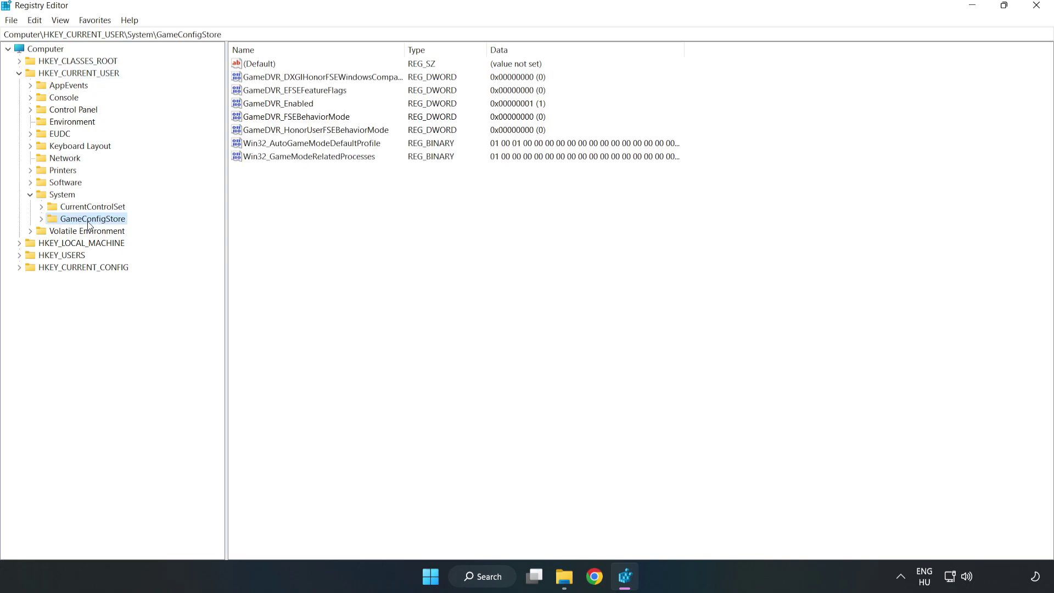
Change GameDVR_Enabled in GameConfigStore from 1 to 0, then collapse HKEY_CURRENT_USER.
{"action": "left_click", "coordinate": [258, 106]}
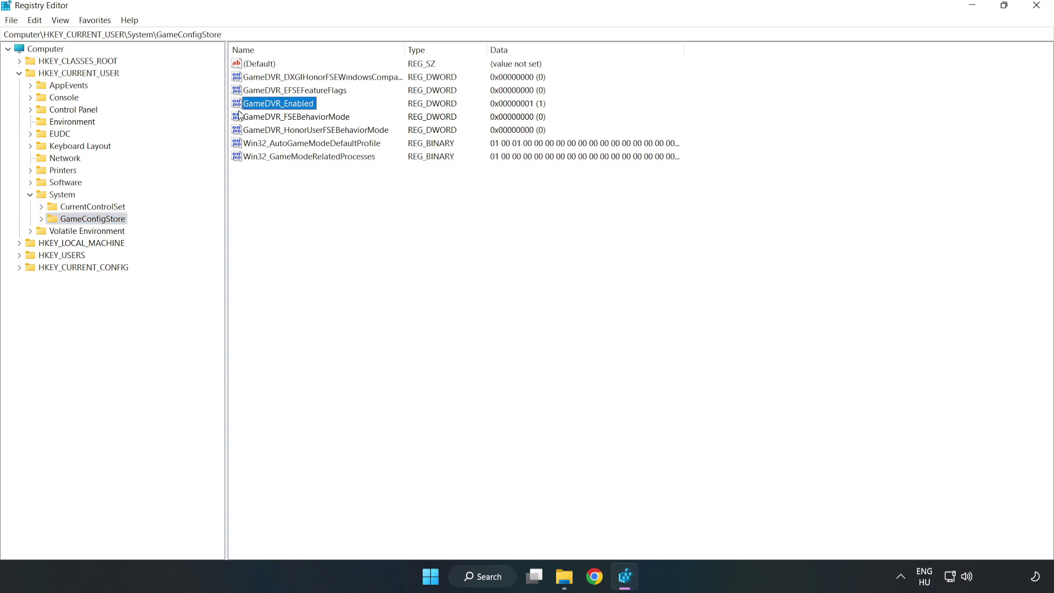
{"action": "right_click", "coordinate": [287, 108]}
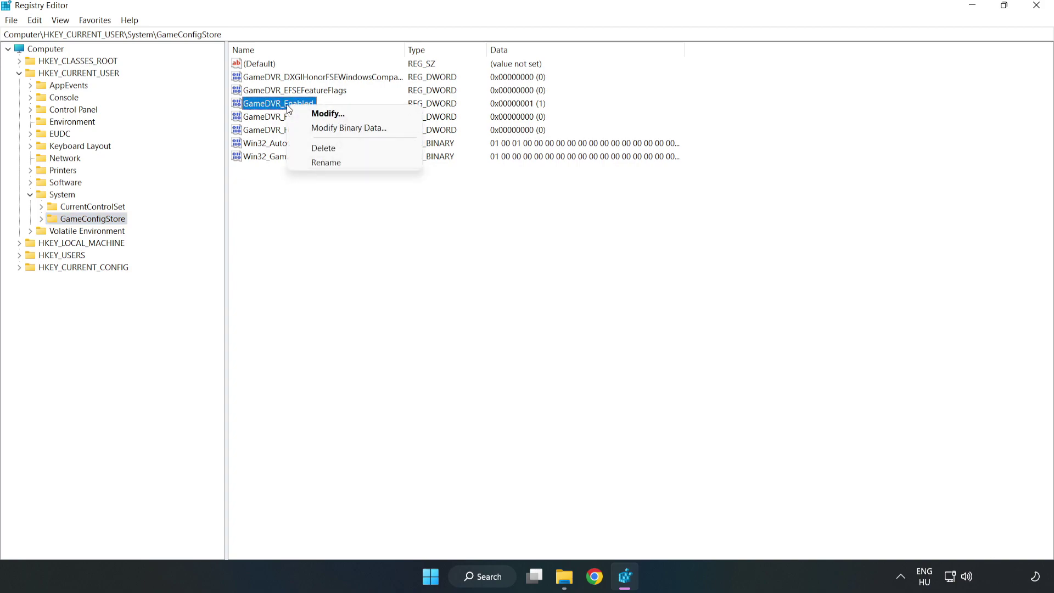
{"action": "left_click", "coordinate": [335, 114]}
{"action": "left_click_drag", "start_coordinate": [212, 70], "coordinate": [590, 222]}
{"action": "left_click", "coordinate": [442, 285]}
{"action": "left_click_drag", "start_coordinate": [442, 286], "coordinate": [365, 275]}
{"action": "type", "text": "0"}
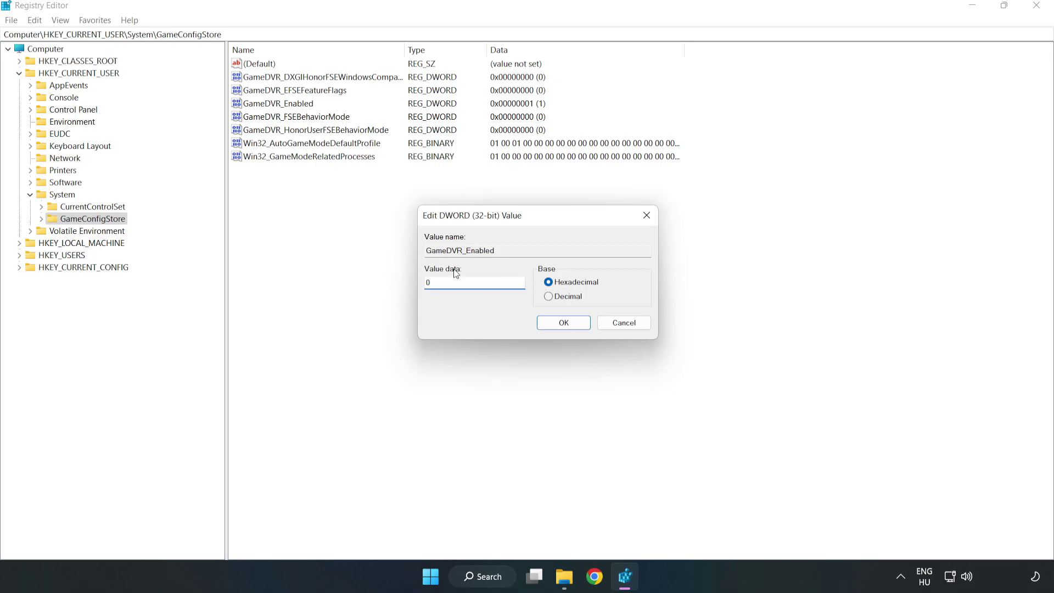
{"action": "left_click", "coordinate": [564, 324]}
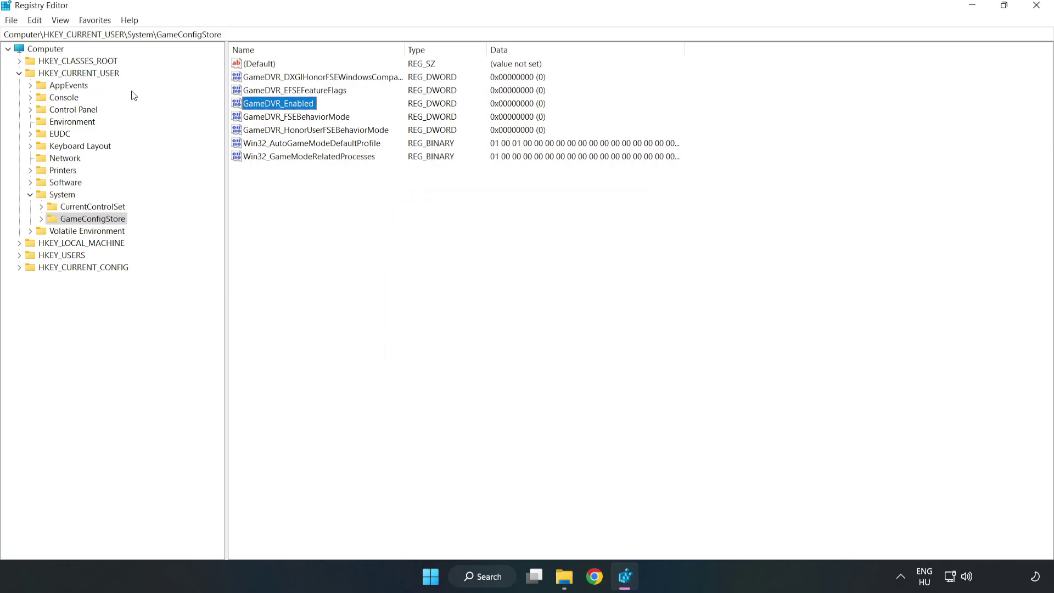
{"action": "left_click", "coordinate": [19, 75]}
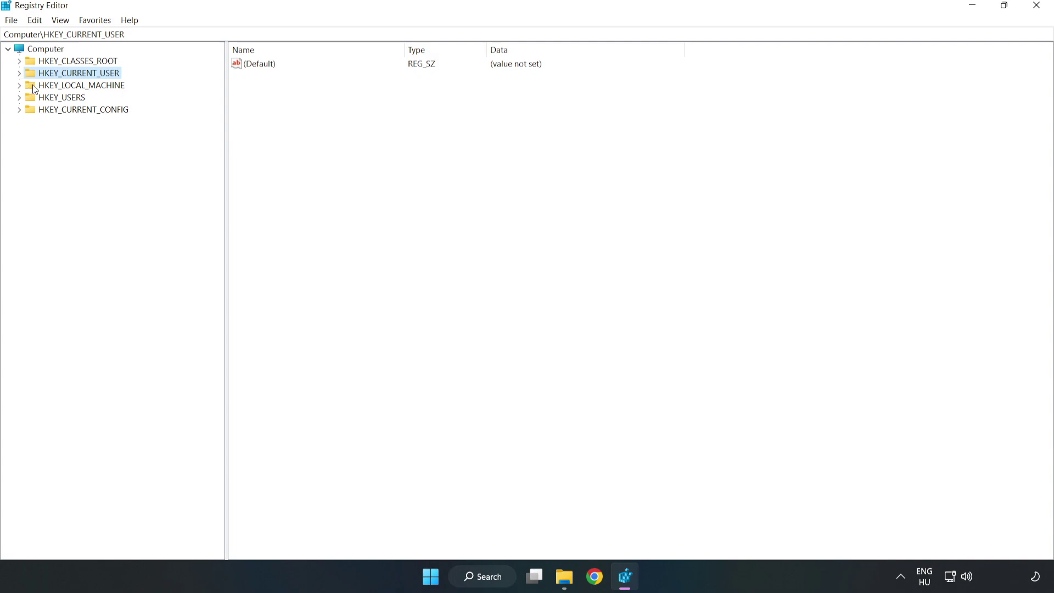
Browse to HKLM\SOFTWARE\Microsoft\PolicyManager\default\ApplicationManagement\AllowGameDVR to show its values.
{"action": "double_click", "coordinate": [25, 87]}
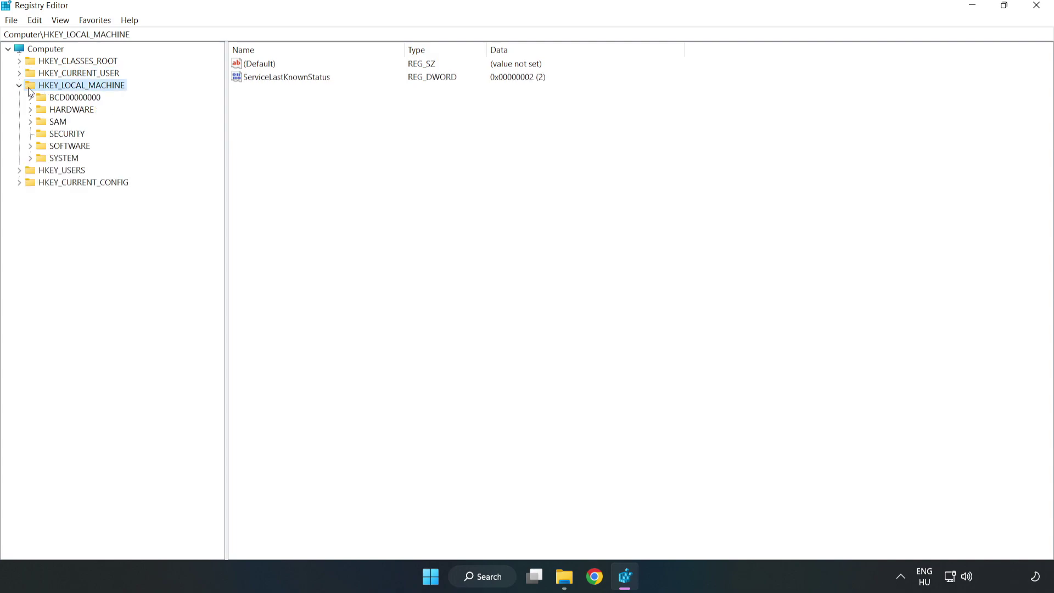
{"action": "left_click", "coordinate": [31, 146]}
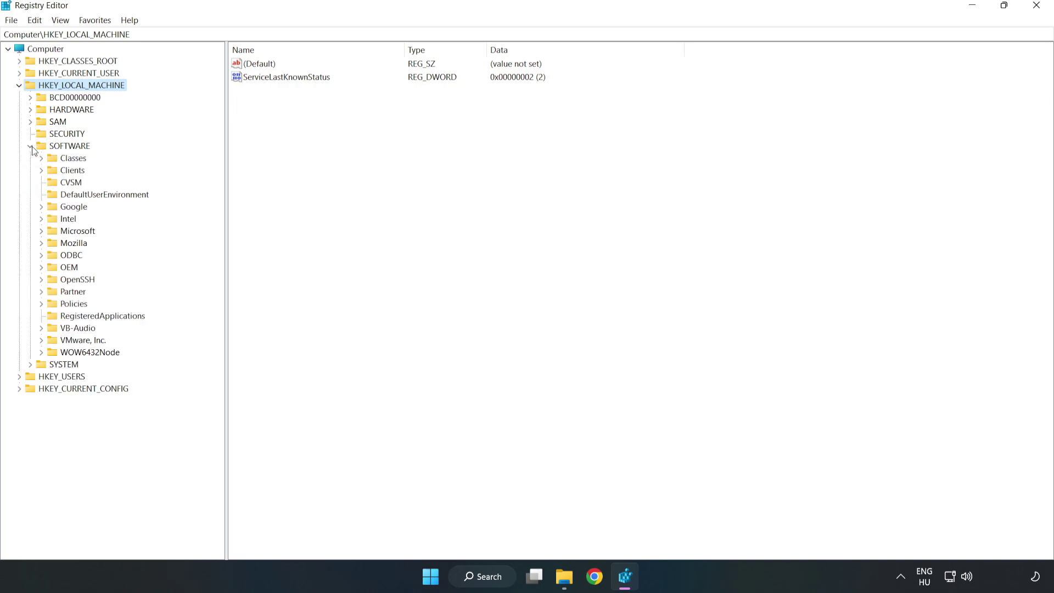
{"action": "left_click", "coordinate": [42, 233]}
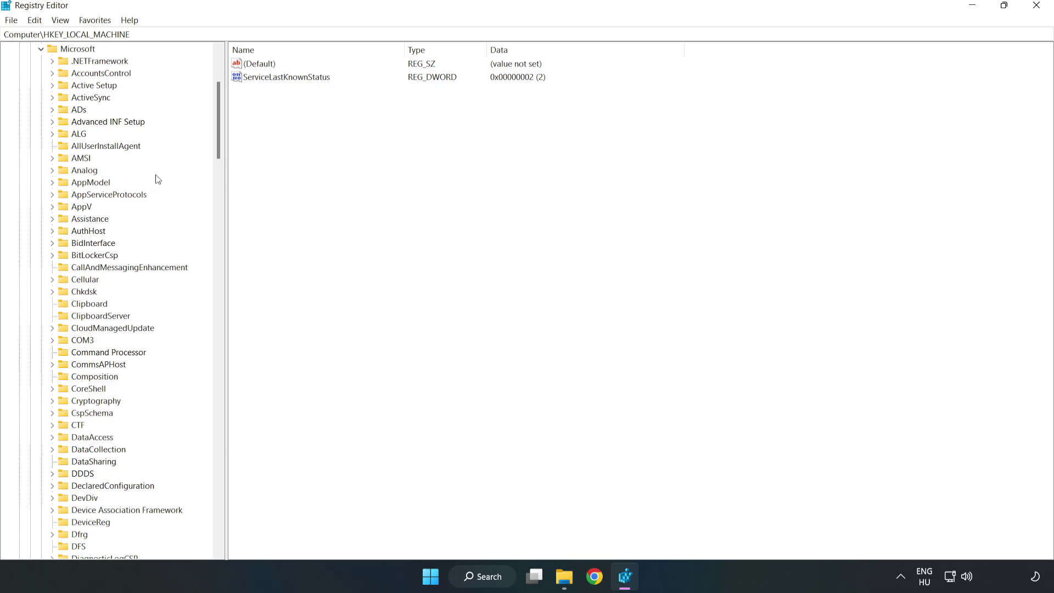
{"action": "left_click_drag", "start_coordinate": [216, 140], "coordinate": [241, 391]}
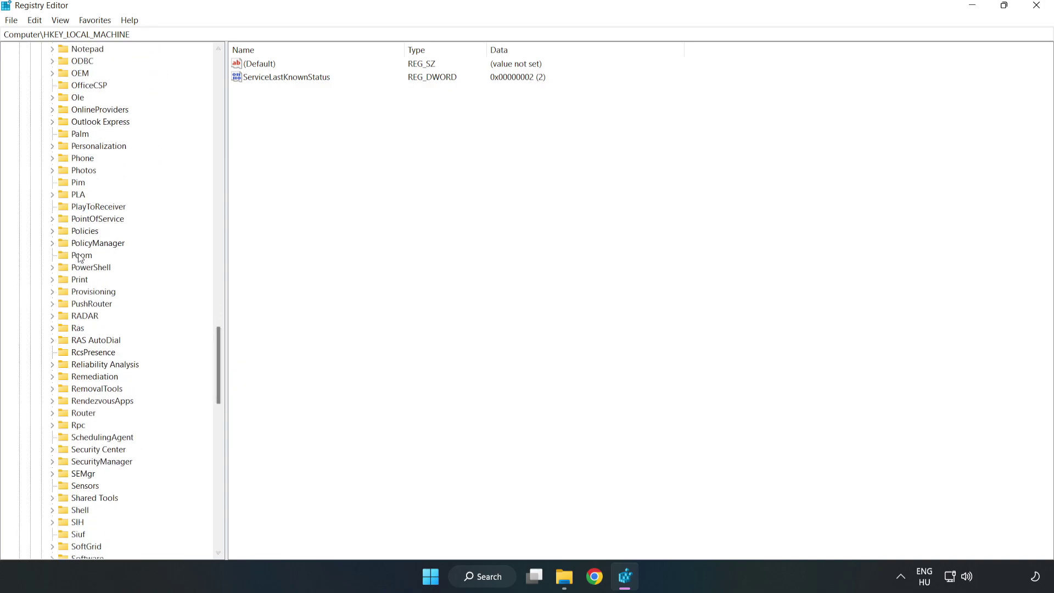
{"action": "left_click", "coordinate": [52, 243]}
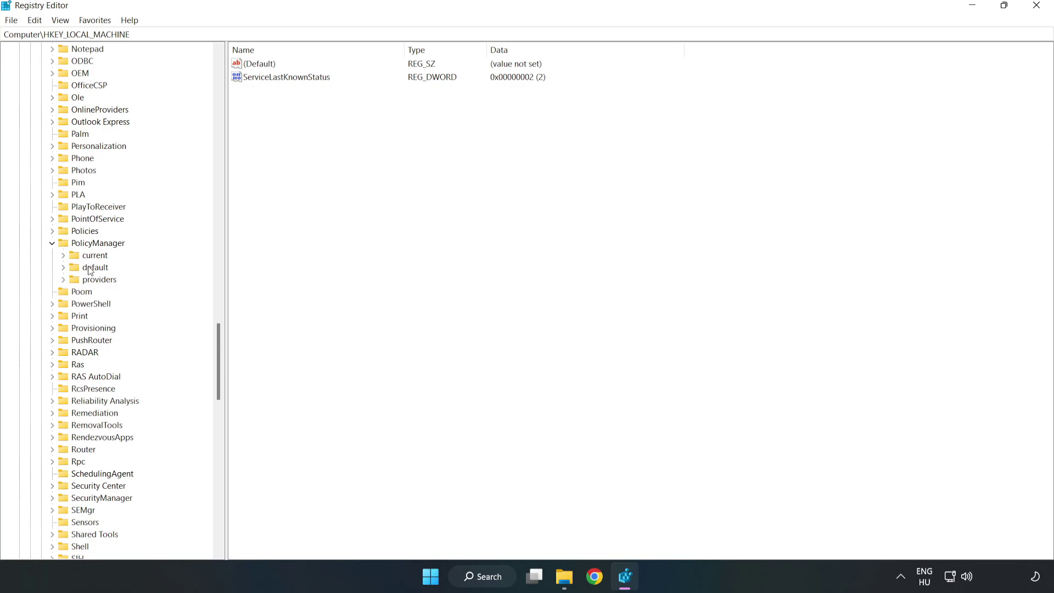
{"action": "left_click", "coordinate": [64, 267]}
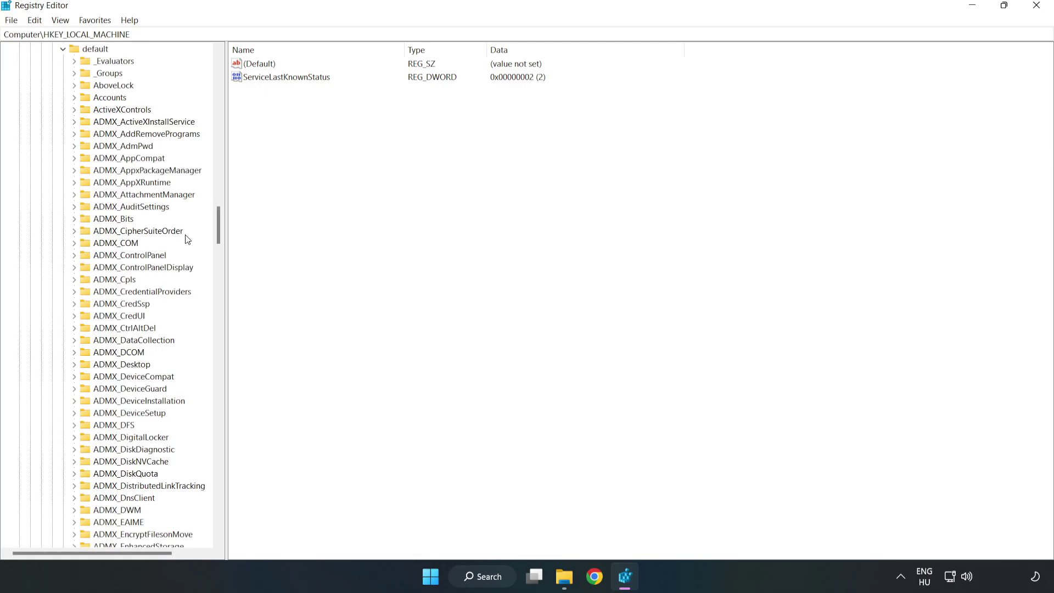
{"action": "left_click_drag", "start_coordinate": [219, 225], "coordinate": [214, 348]}
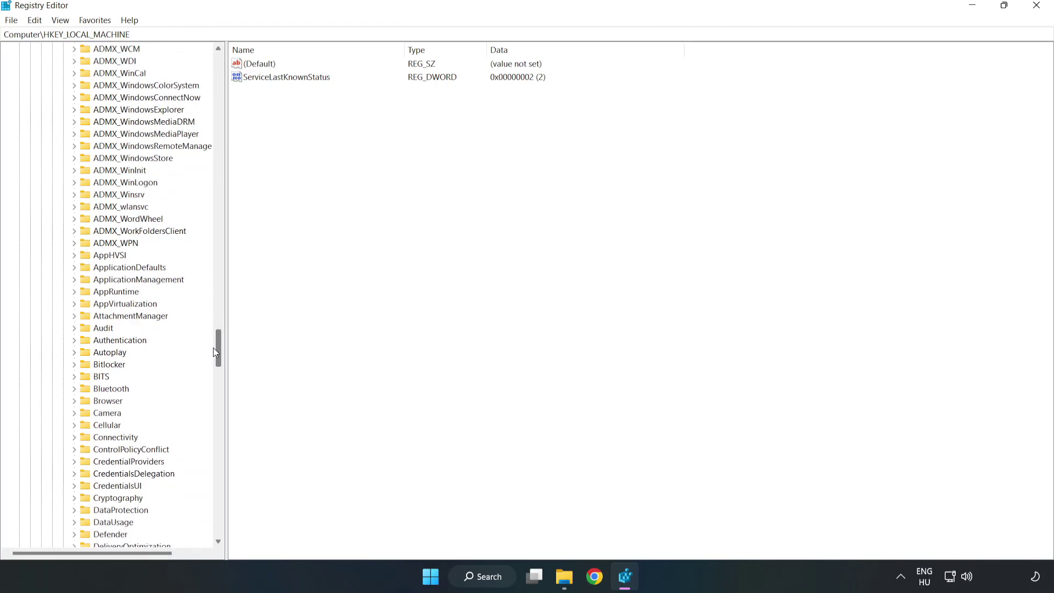
{"action": "left_click", "coordinate": [77, 279]}
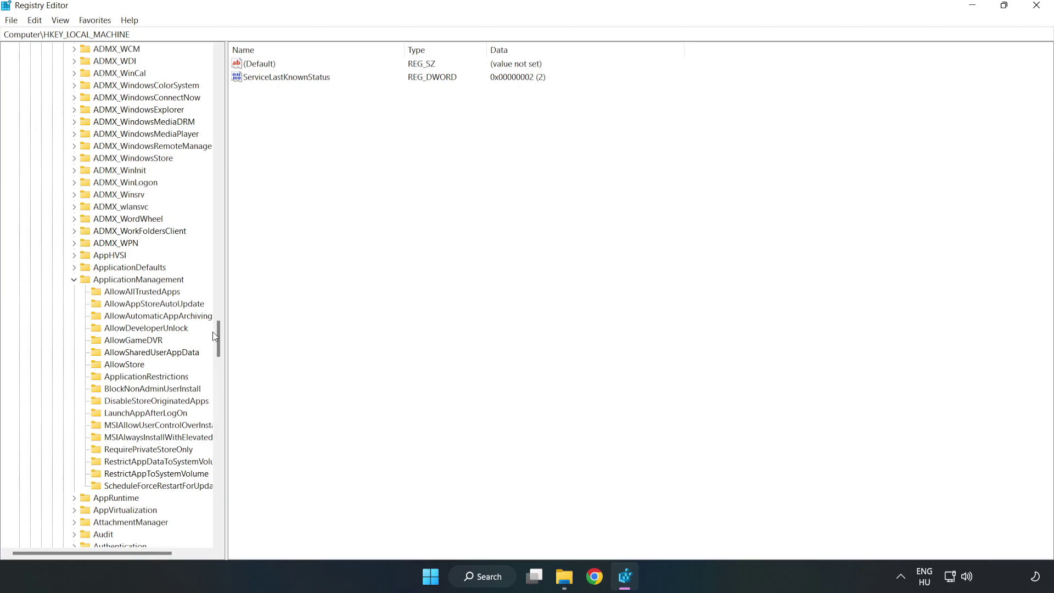
{"action": "left_click", "coordinate": [123, 342]}
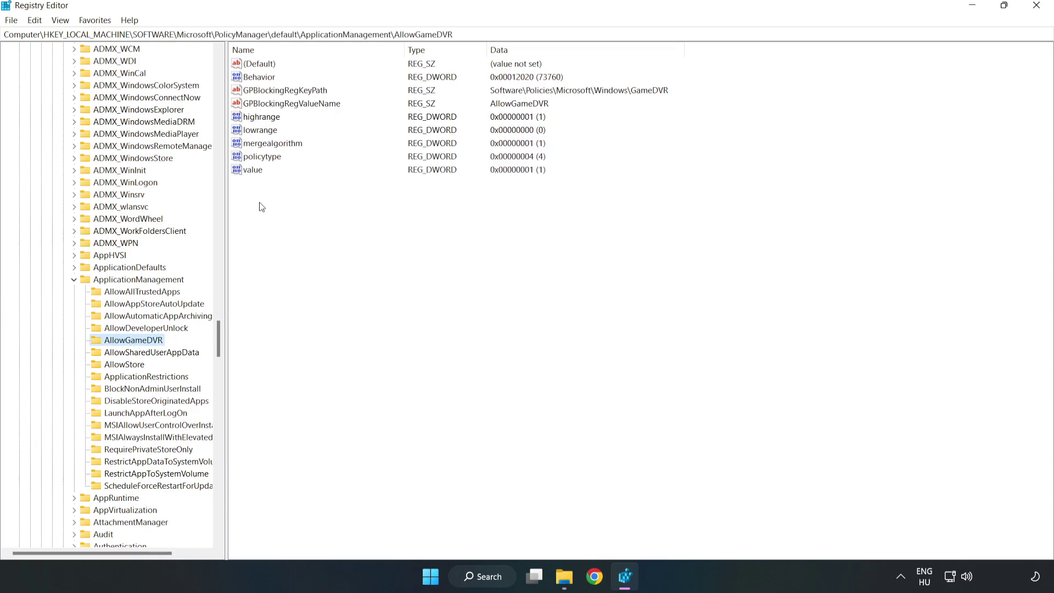
Change the AllowGameDVR 'value' entry from 1 to 0 and close Registry Editor.
{"action": "left_click", "coordinate": [245, 171]}
{"action": "right_click", "coordinate": [258, 175]}
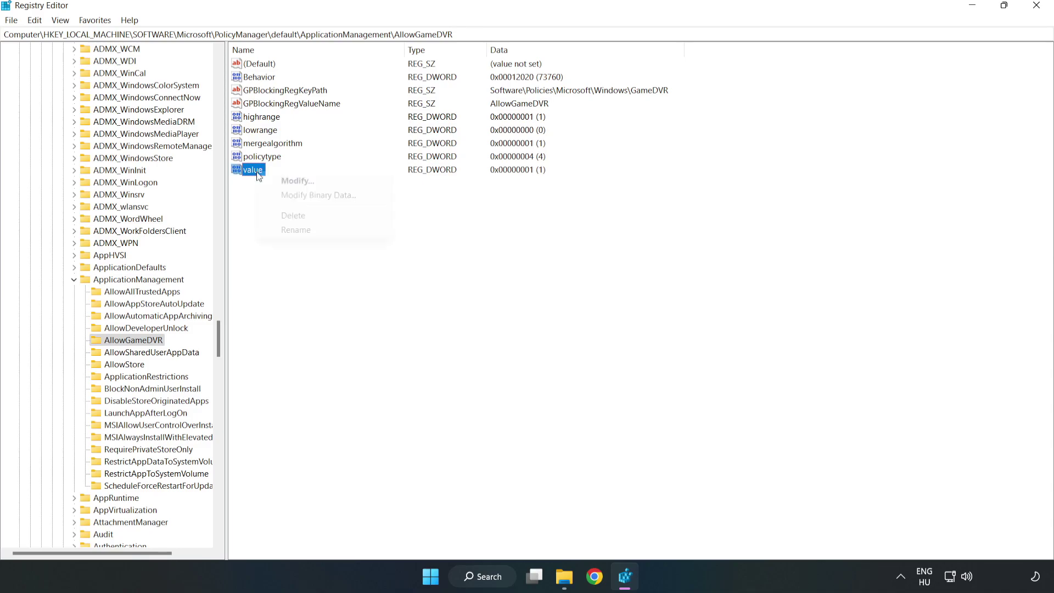
{"action": "left_click", "coordinate": [303, 181]}
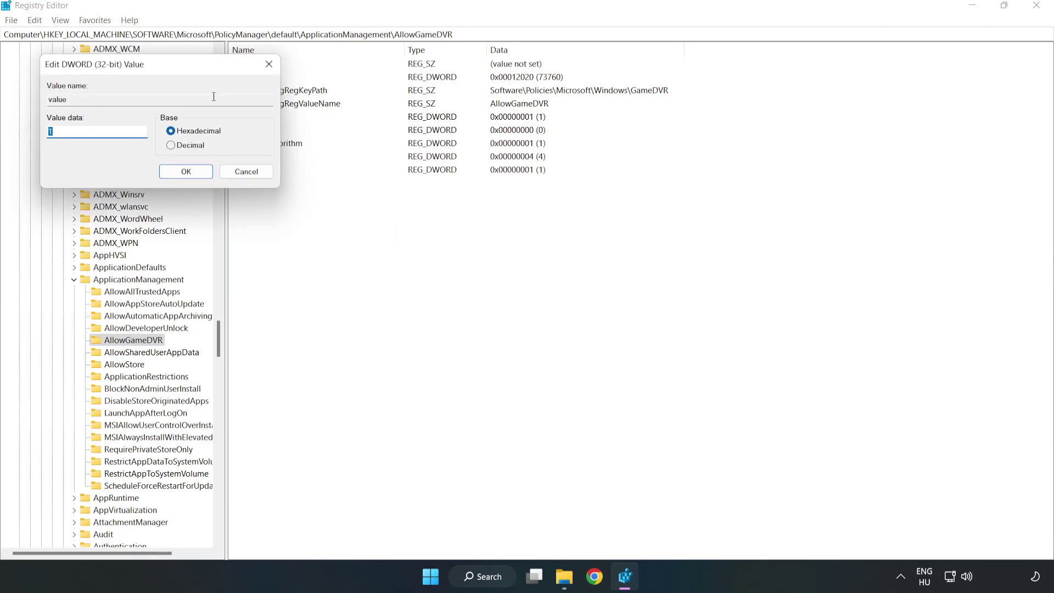
{"action": "left_click_drag", "start_coordinate": [194, 70], "coordinate": [537, 219]}
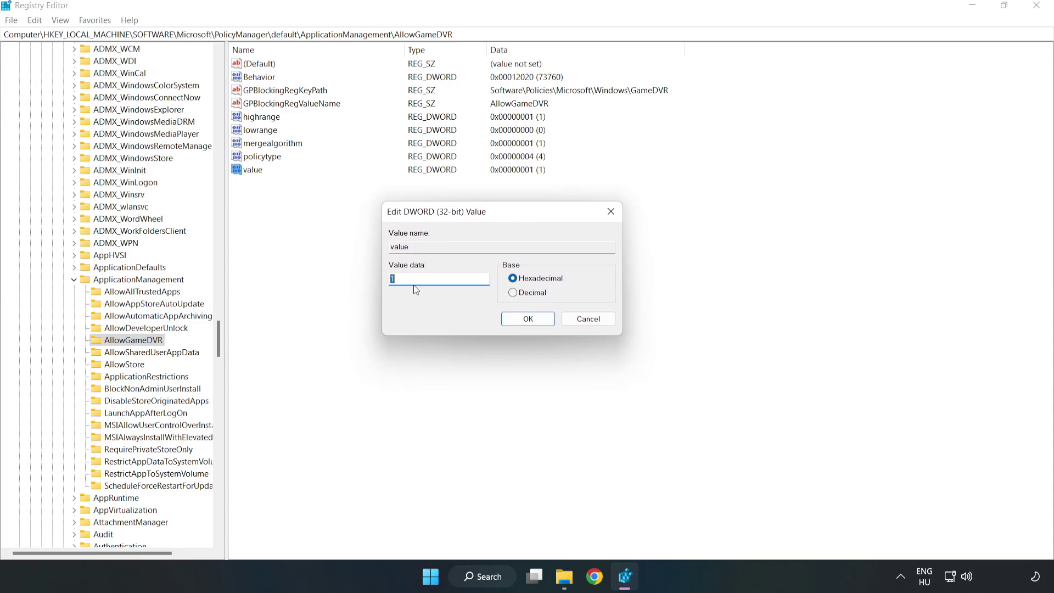
{"action": "key", "text": "BackSpace"}
{"action": "type", "text": "0"}
{"action": "left_click", "coordinate": [529, 319]}
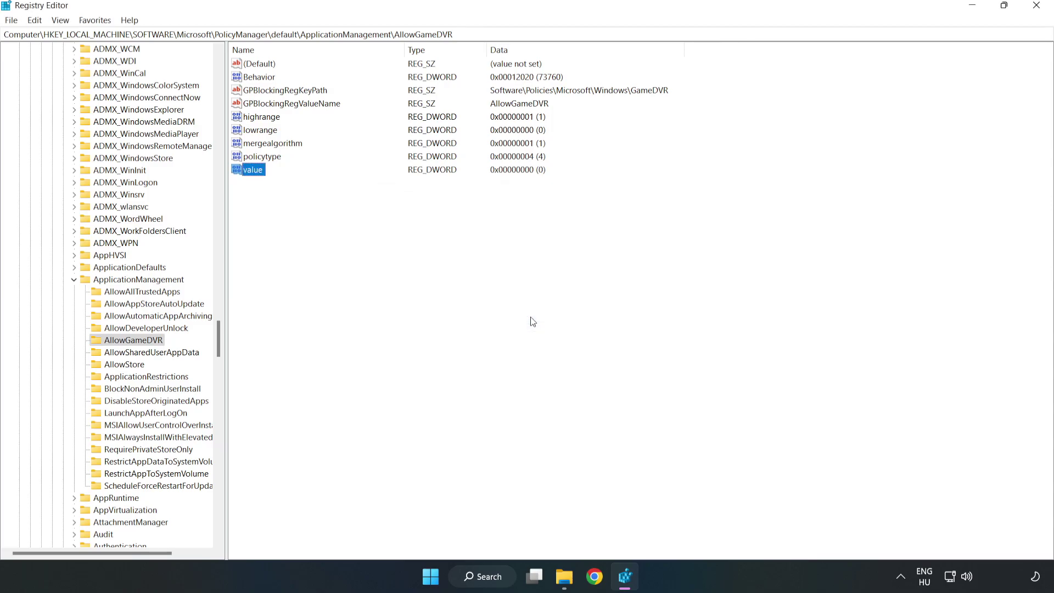
{"action": "left_click", "coordinate": [1036, 7]}
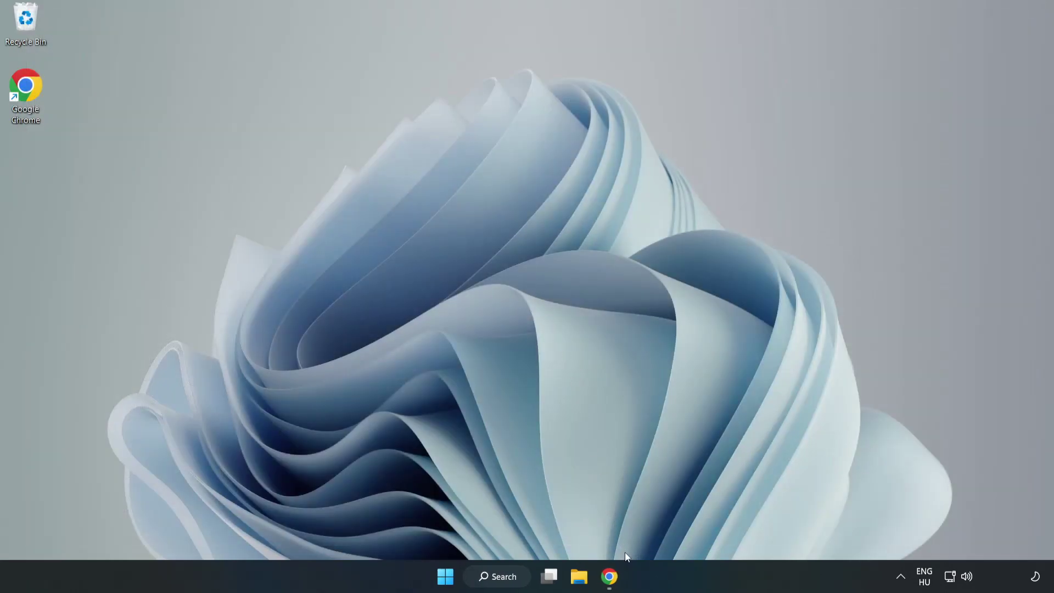
Back on the Chrome DirectX page, download the End-User Runtime Web Installer and run dxwebsetup.exe.
{"action": "left_click", "coordinate": [612, 585]}
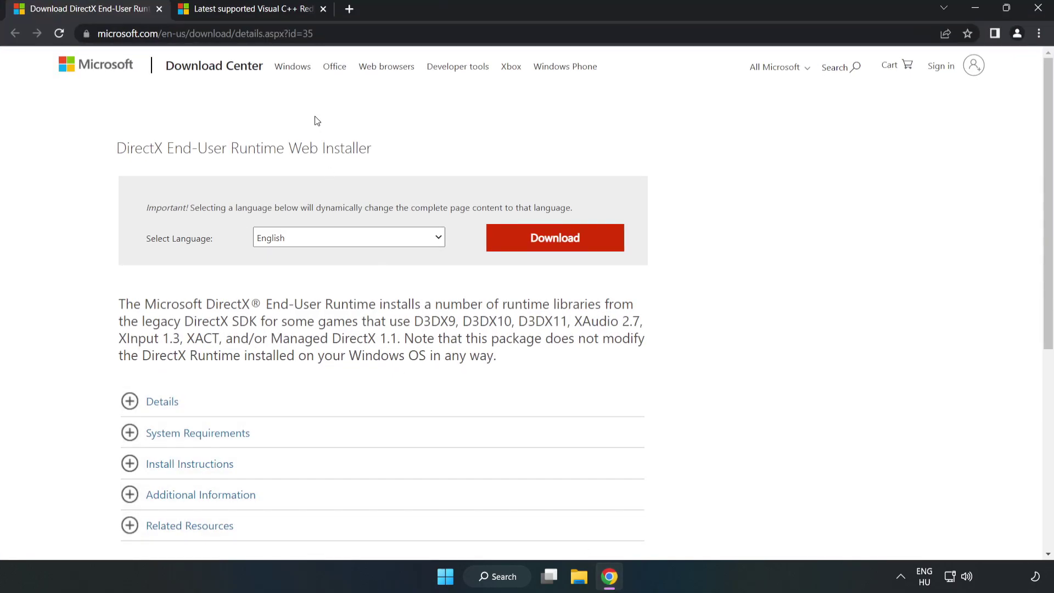
{"action": "left_click", "coordinate": [330, 34]}
{"action": "left_click_drag", "start_coordinate": [264, 34], "coordinate": [347, 32]}
{"action": "left_click", "coordinate": [347, 32]}
{"action": "left_click", "coordinate": [426, 125]}
{"action": "left_click", "coordinate": [561, 250]}
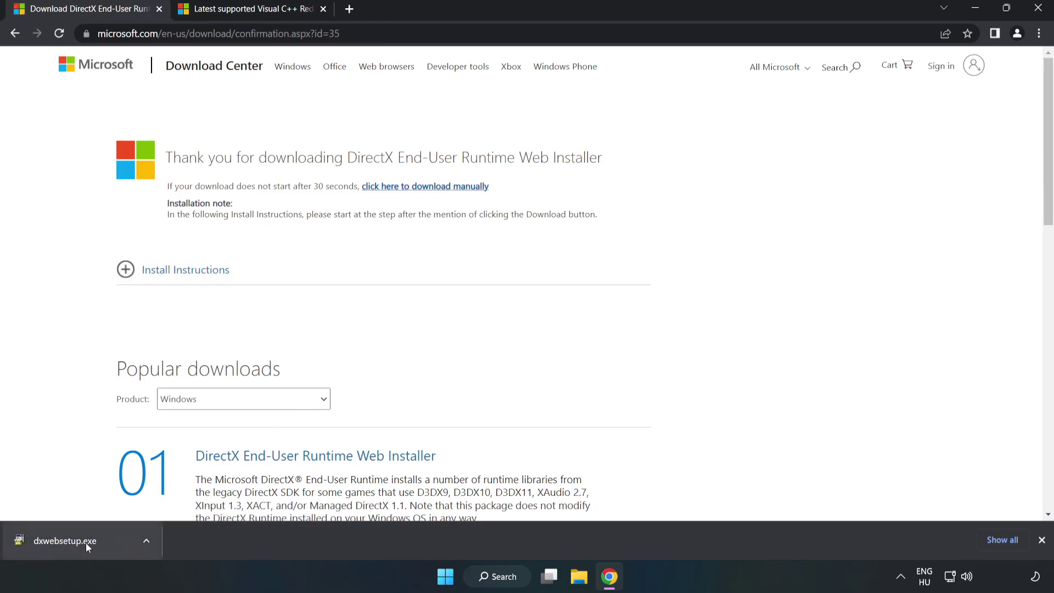
{"action": "left_click", "coordinate": [106, 543]}
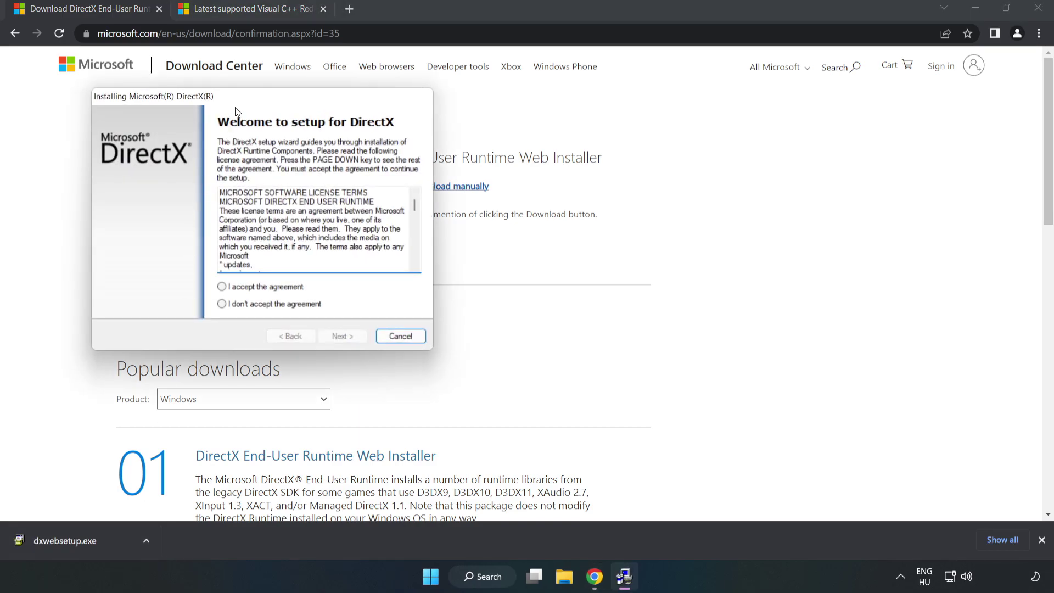
Accept the DirectX licence, untick Install the Bing Bar, run the installation and finish setup.
{"action": "left_click_drag", "start_coordinate": [237, 97], "coordinate": [503, 150]}
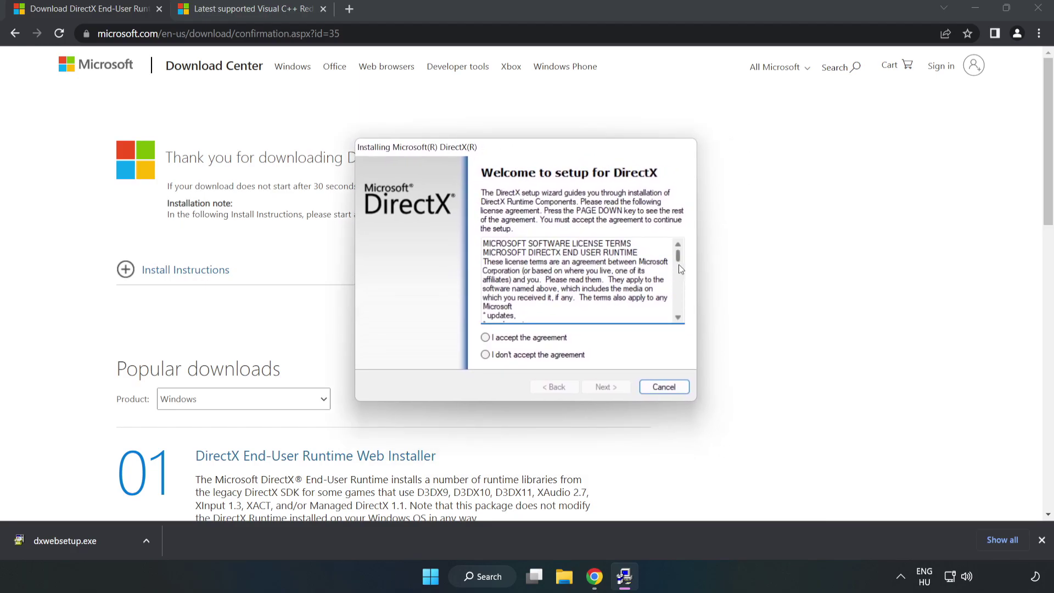
{"action": "left_click_drag", "start_coordinate": [678, 258], "coordinate": [672, 334]}
{"action": "left_click", "coordinate": [484, 337]}
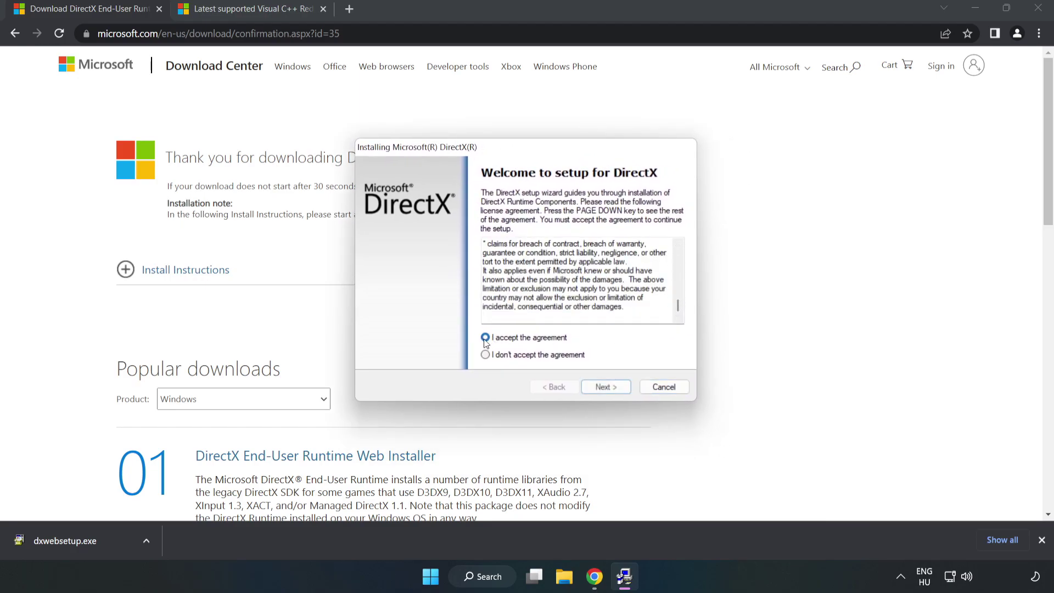
{"action": "left_click", "coordinate": [610, 387]}
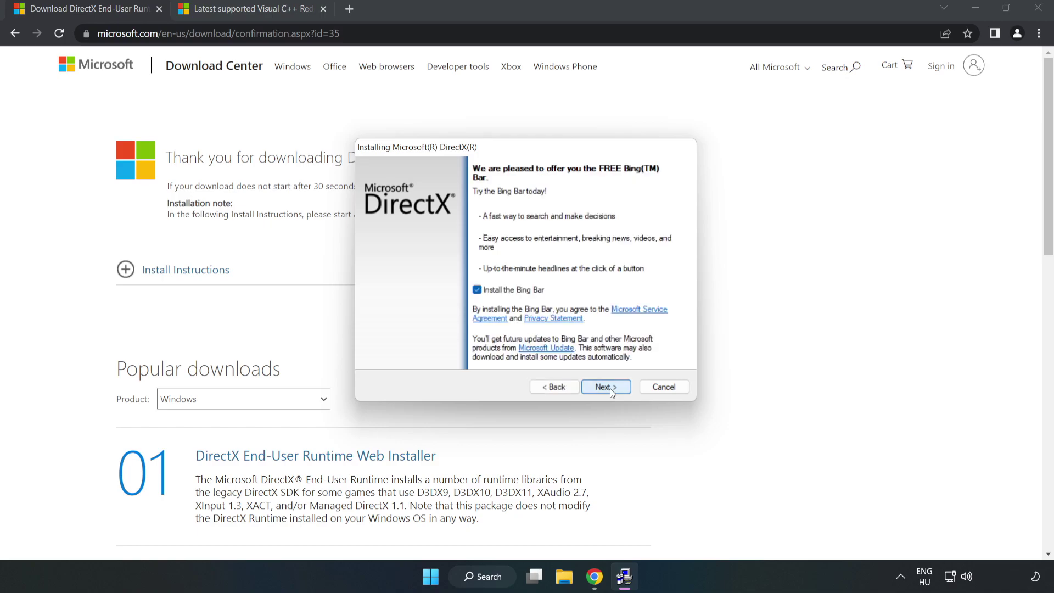
{"action": "left_click", "coordinate": [476, 289]}
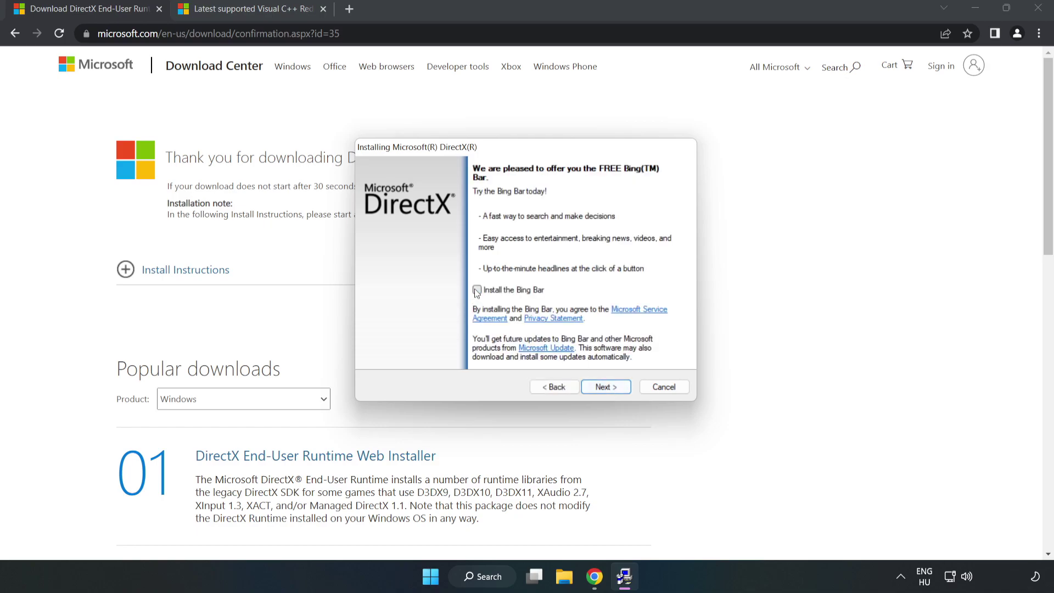
{"action": "left_click", "coordinate": [606, 387]}
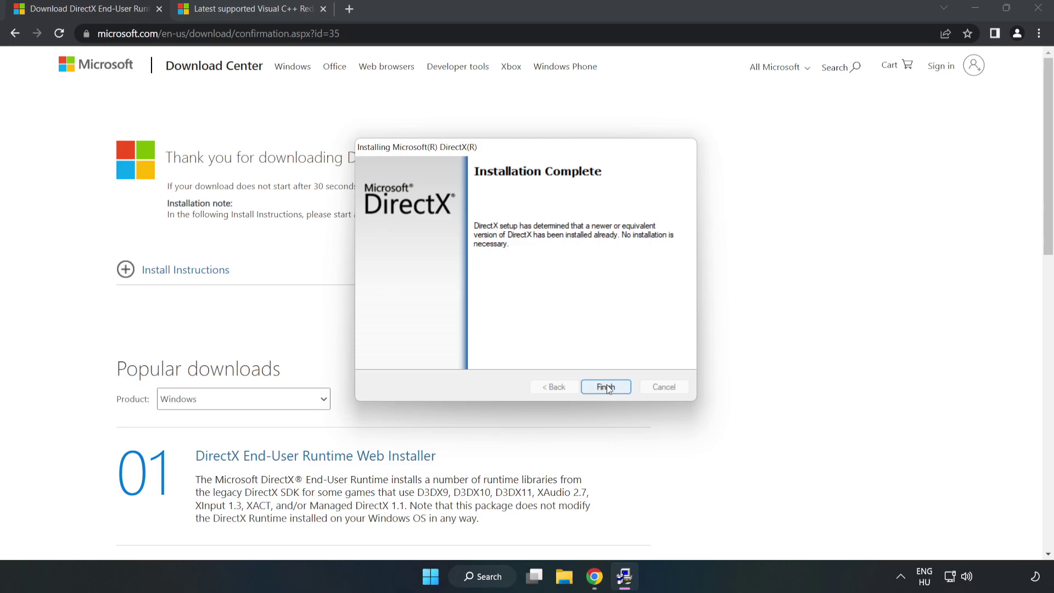
{"action": "left_click", "coordinate": [606, 387]}
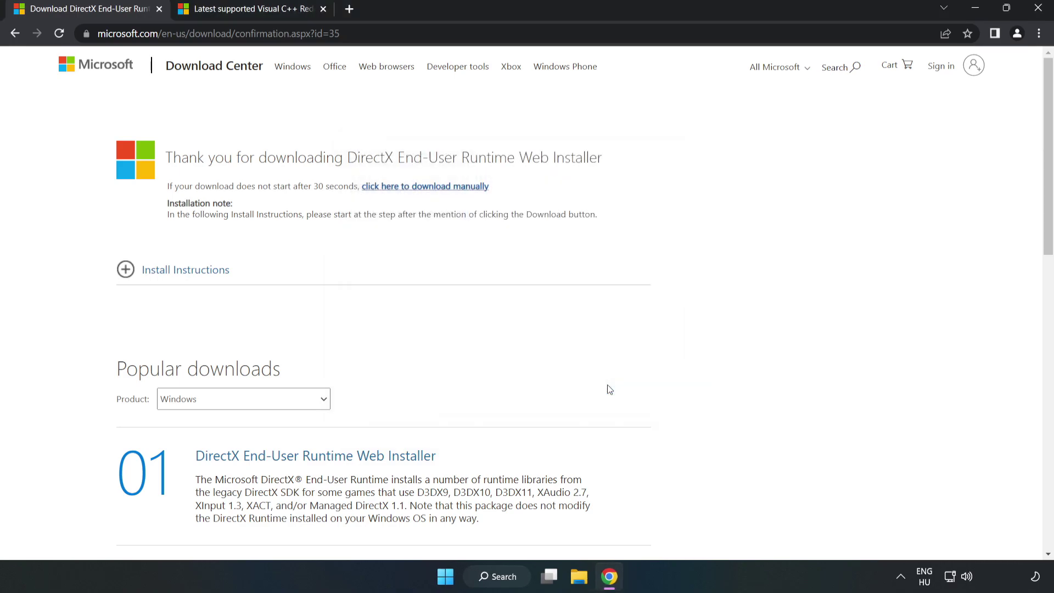
Close the DirectX tab, download the ARM64 and x86 VC++ 2015–2022 redistributables, allowing multiple downloads.
{"action": "left_click", "coordinate": [159, 9]}
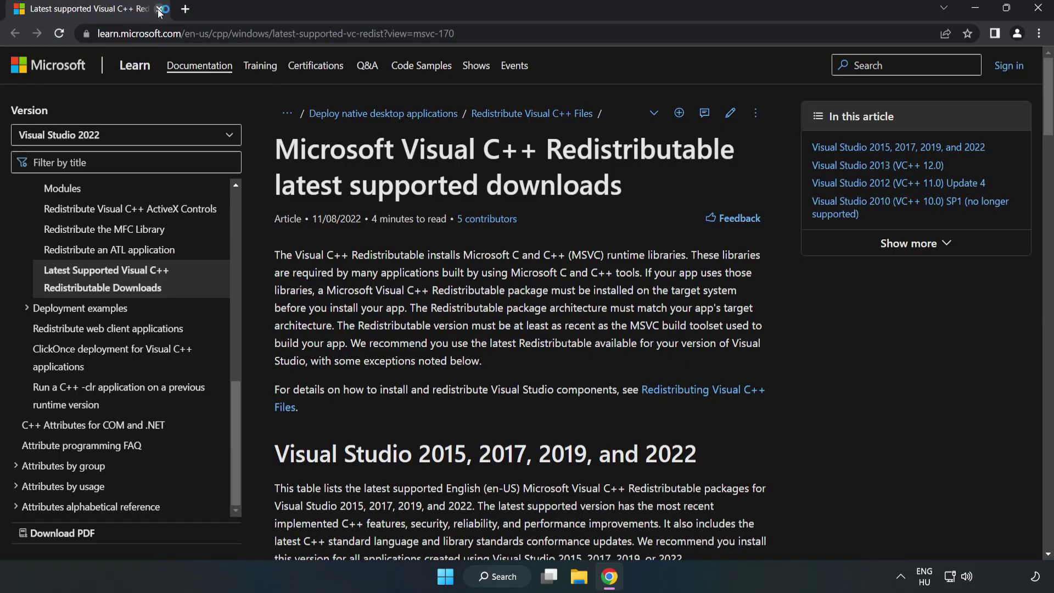
{"action": "left_click", "coordinate": [240, 28]}
{"action": "key", "text": "End"}
{"action": "left_click", "coordinate": [544, 179]}
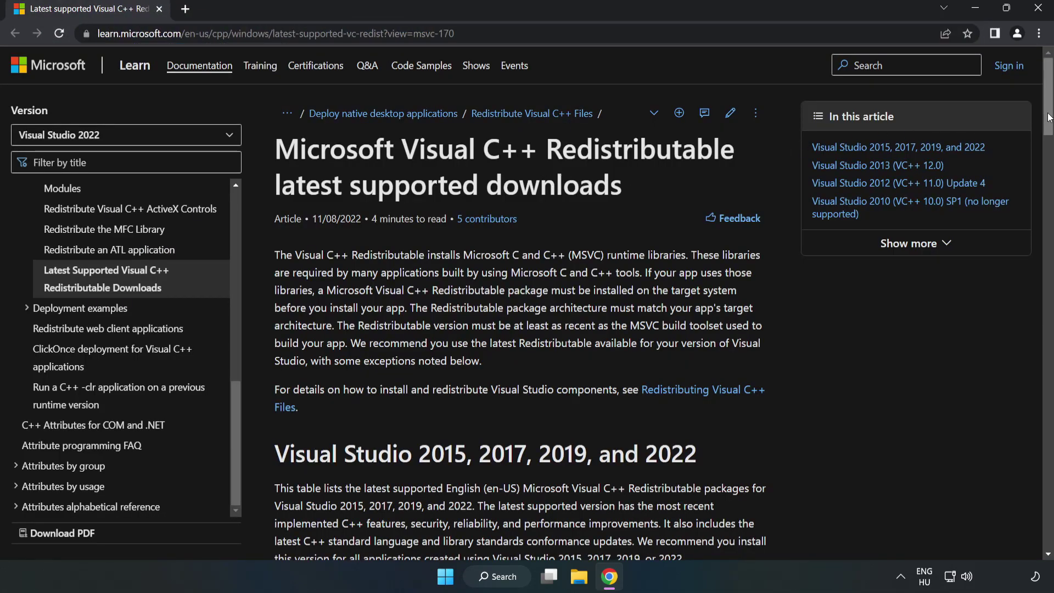
{"action": "left_click_drag", "start_coordinate": [1048, 124], "coordinate": [1048, 142]}
{"action": "scroll", "coordinate": [869, 223], "scroll_direction": "down", "scroll_amount": 4}
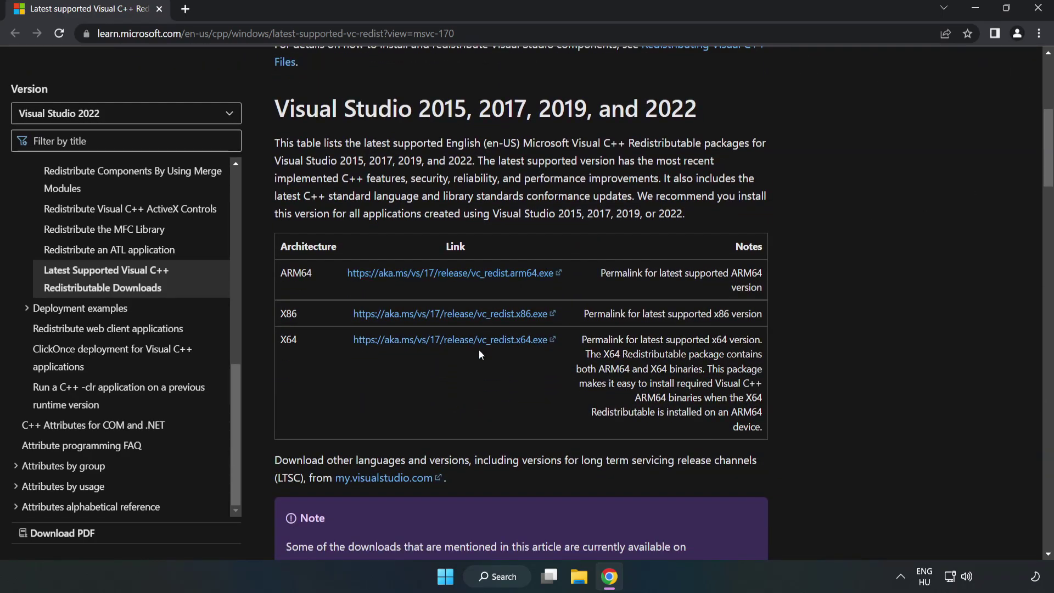
{"action": "left_click", "coordinate": [450, 275]}
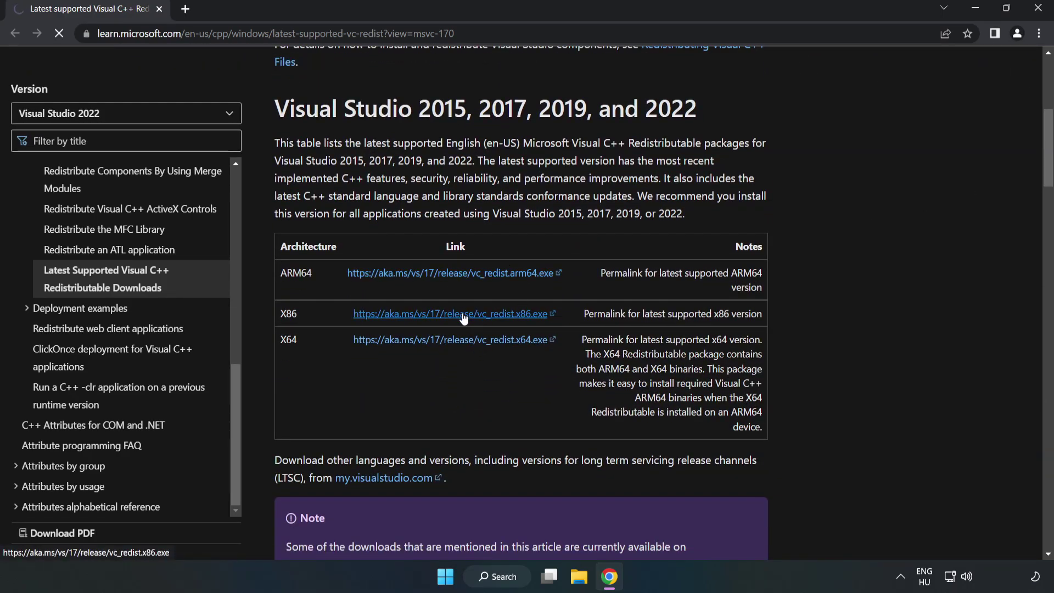
{"action": "left_click", "coordinate": [464, 316]}
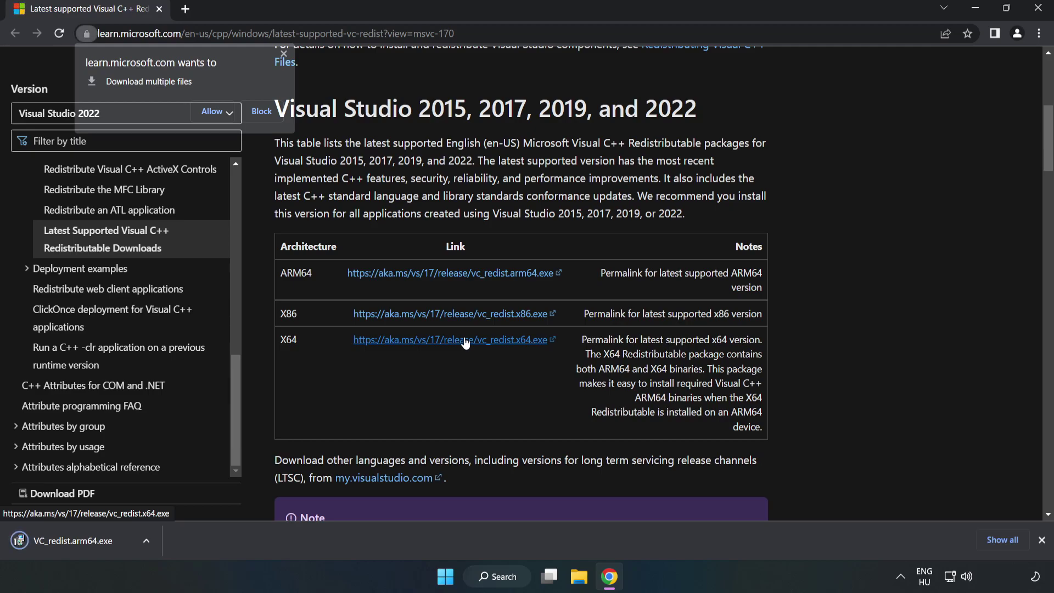
{"action": "left_click", "coordinate": [213, 112]}
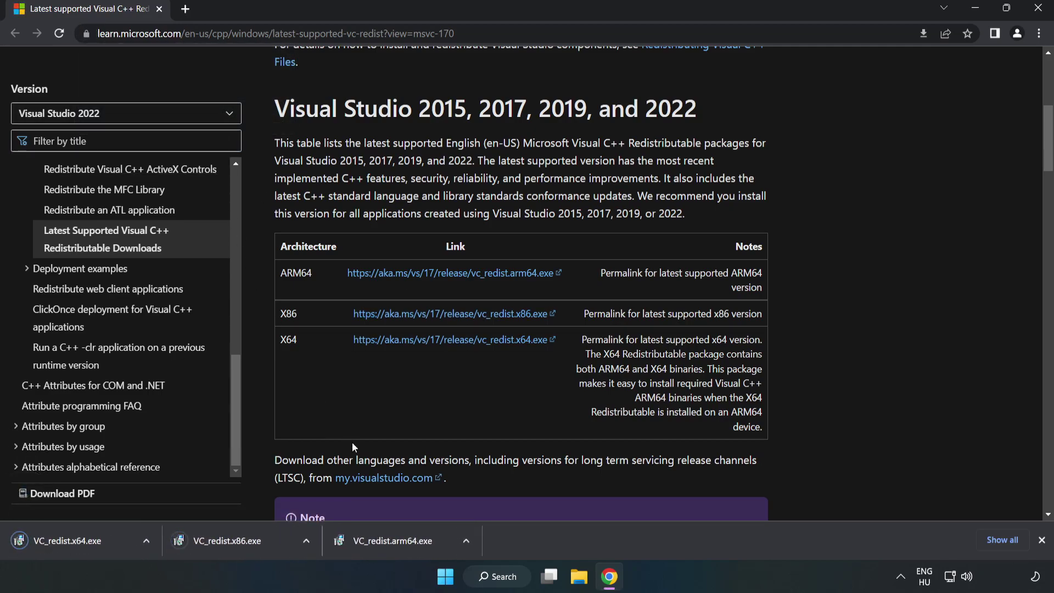
Try installing the ARM64 VC_redist package and dismiss its unsupported-processor failure.
{"action": "left_click", "coordinate": [403, 545]}
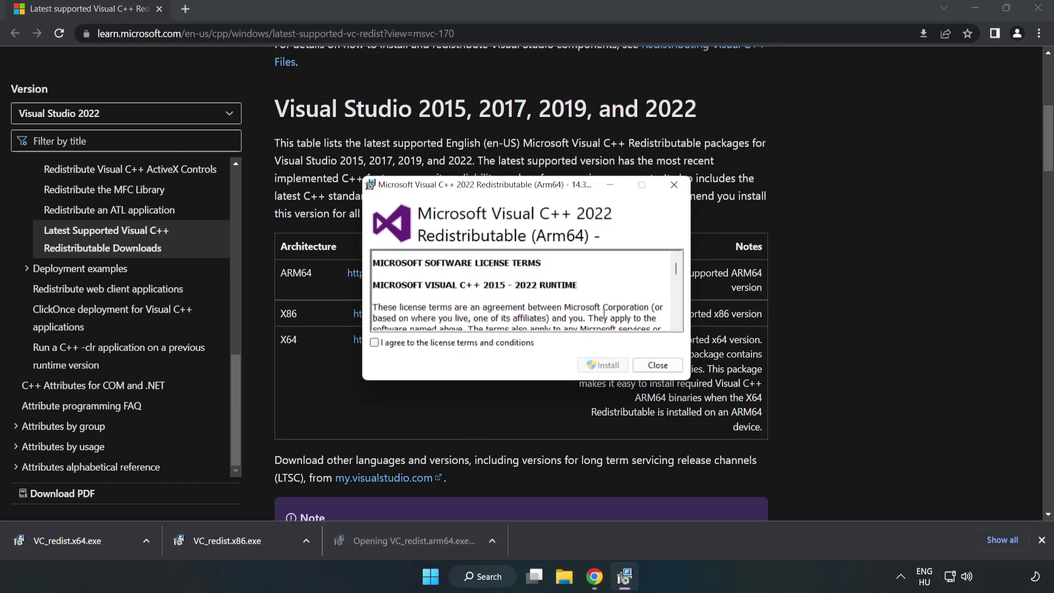
{"action": "left_click_drag", "start_coordinate": [675, 271], "coordinate": [676, 313]}
{"action": "left_click", "coordinate": [461, 343]}
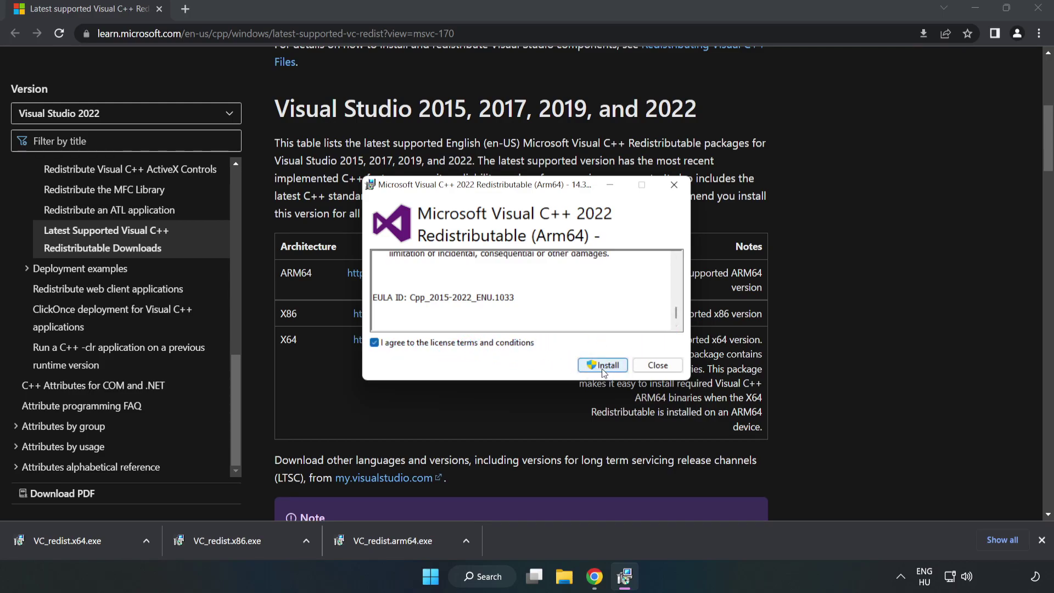
{"action": "left_click", "coordinate": [604, 367]}
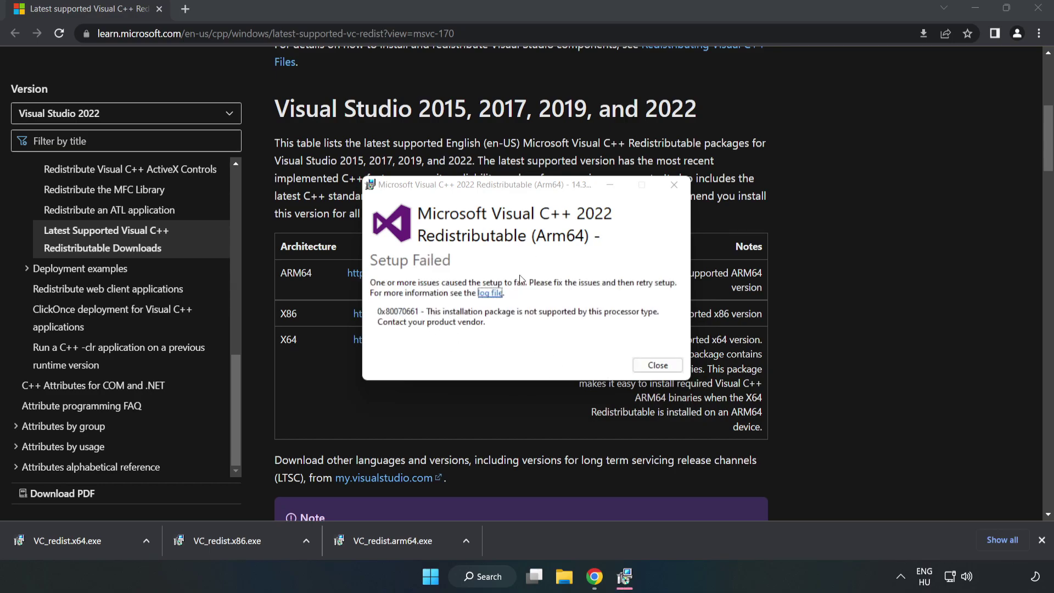
{"action": "left_click", "coordinate": [658, 365]}
Install the x86 and x64 VC_redist packages successfully, closing each without restarting.
{"action": "left_click", "coordinate": [256, 541]}
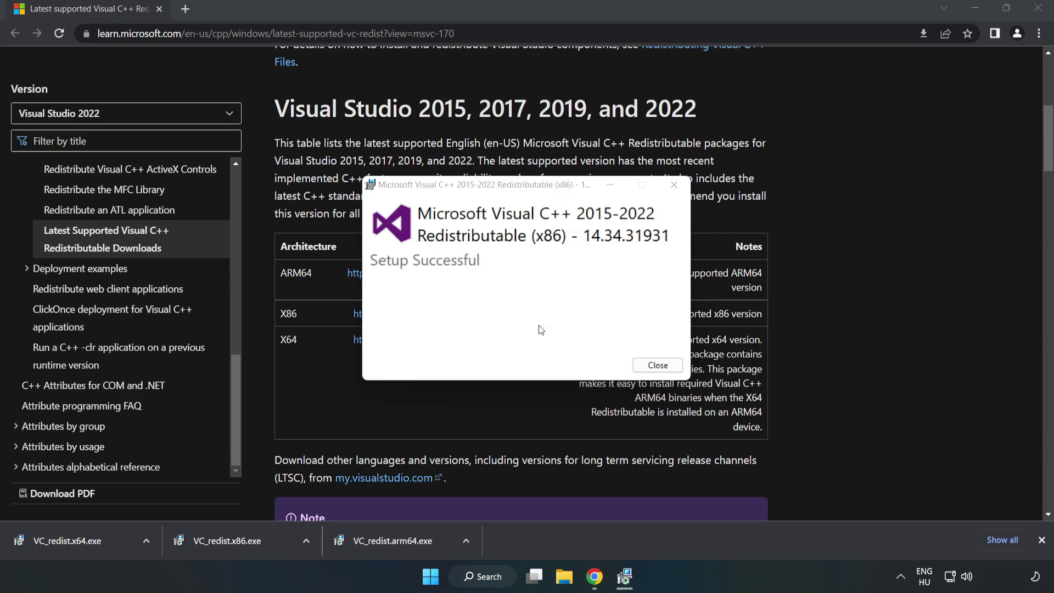
{"action": "left_click", "coordinate": [658, 365]}
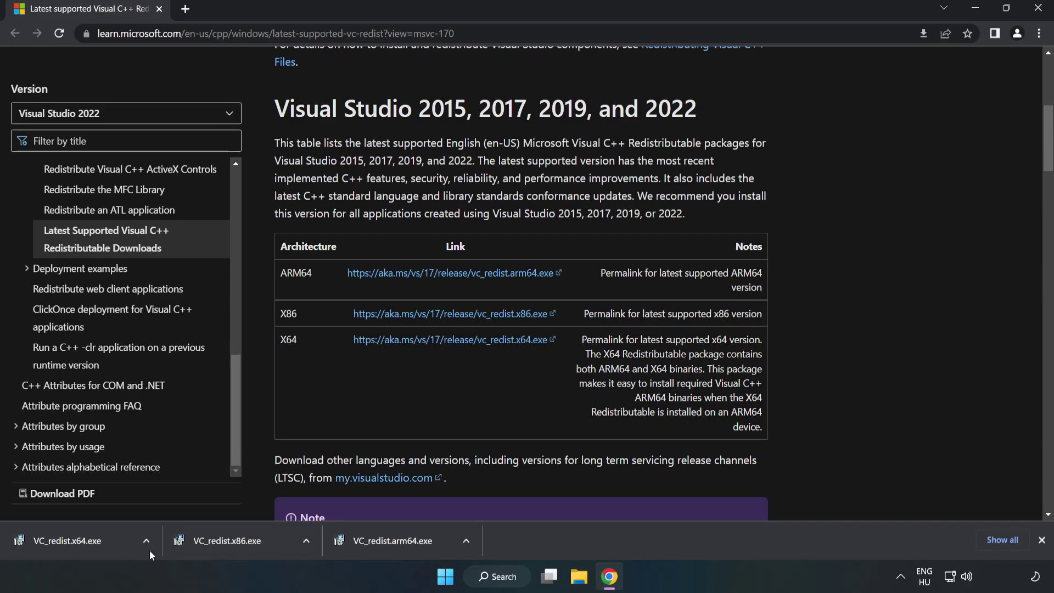
{"action": "left_click", "coordinate": [57, 538]}
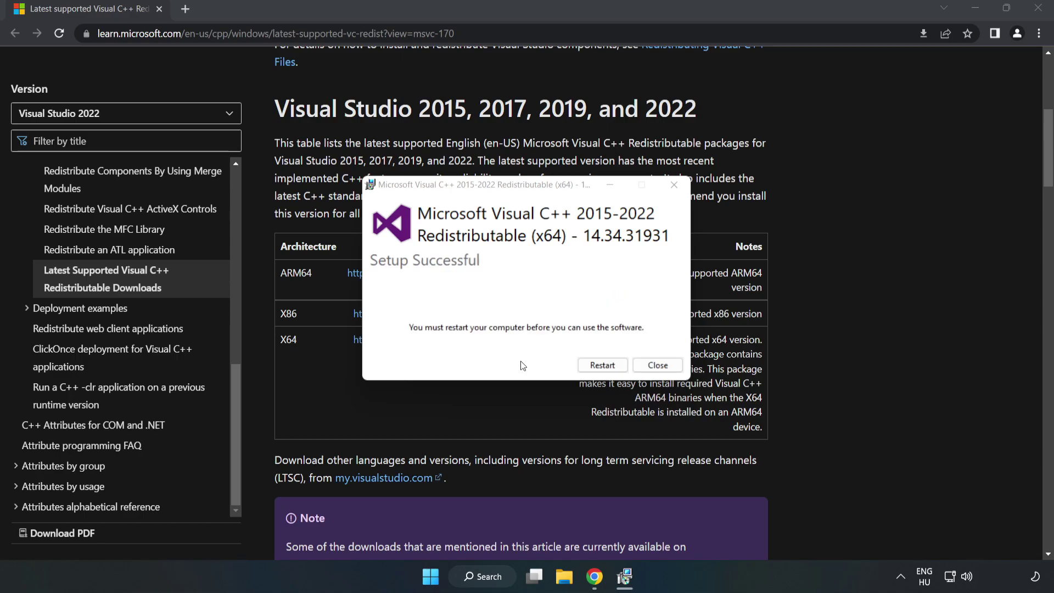
{"action": "left_click", "coordinate": [659, 366]}
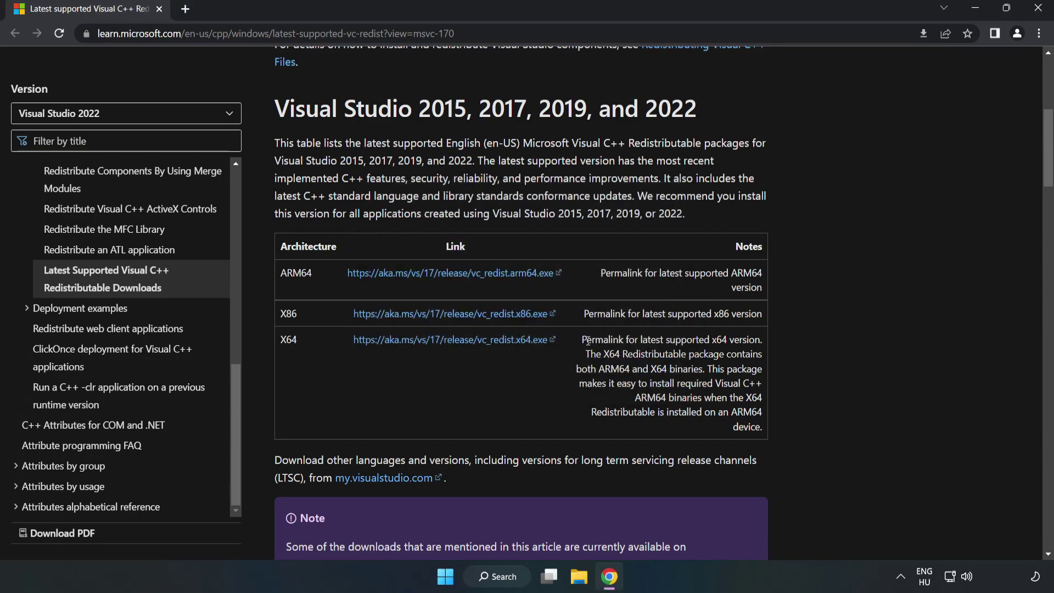
Close Chrome and bring up the Start menu's Sleep, Shut down and Restart options.
{"action": "left_click", "coordinate": [1039, 9]}
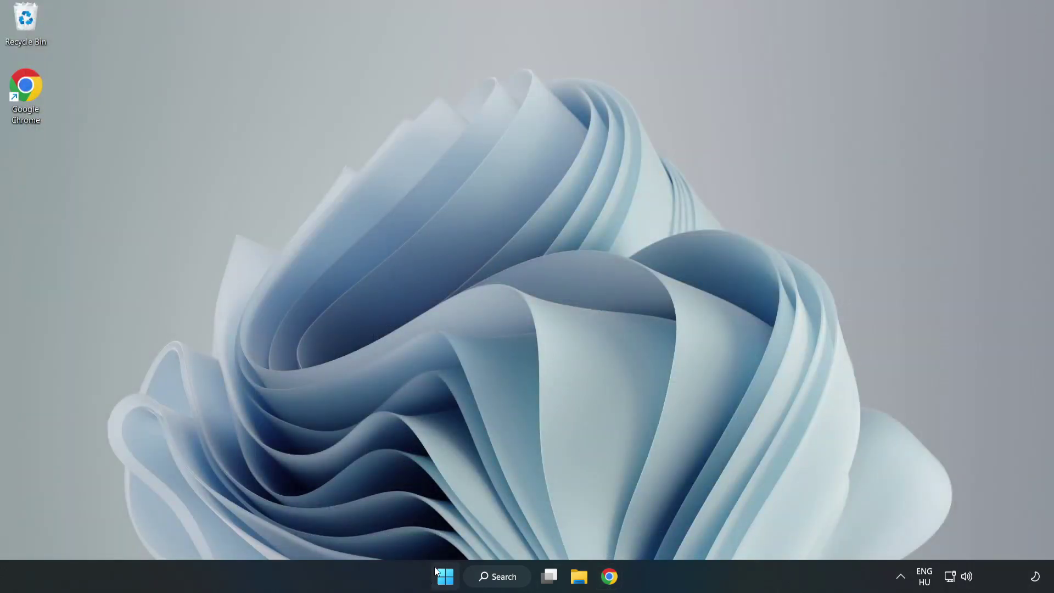
{"action": "left_click", "coordinate": [445, 576]}
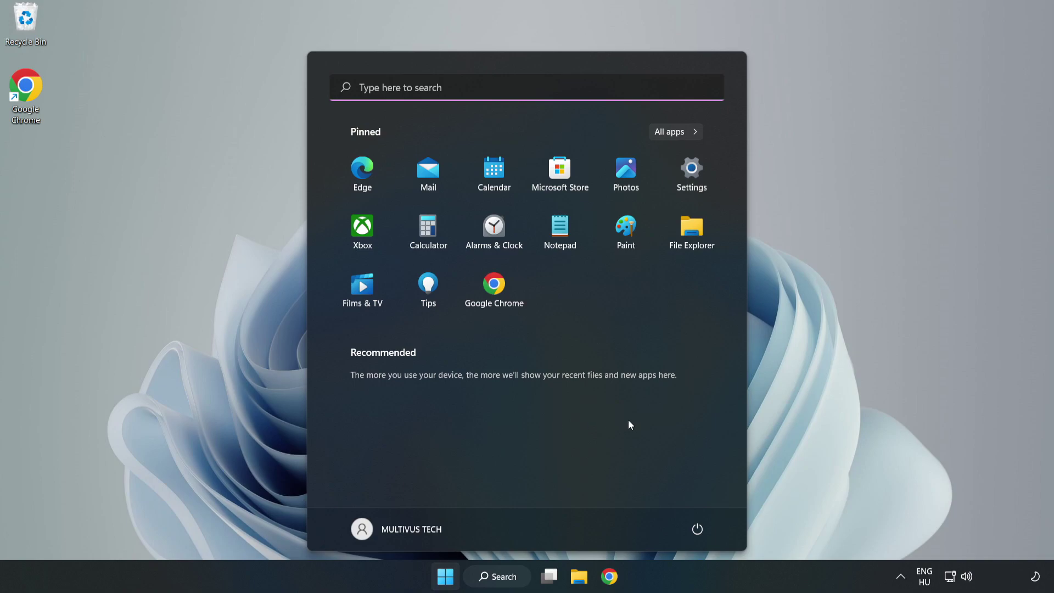
{"action": "left_click", "coordinate": [694, 533]}
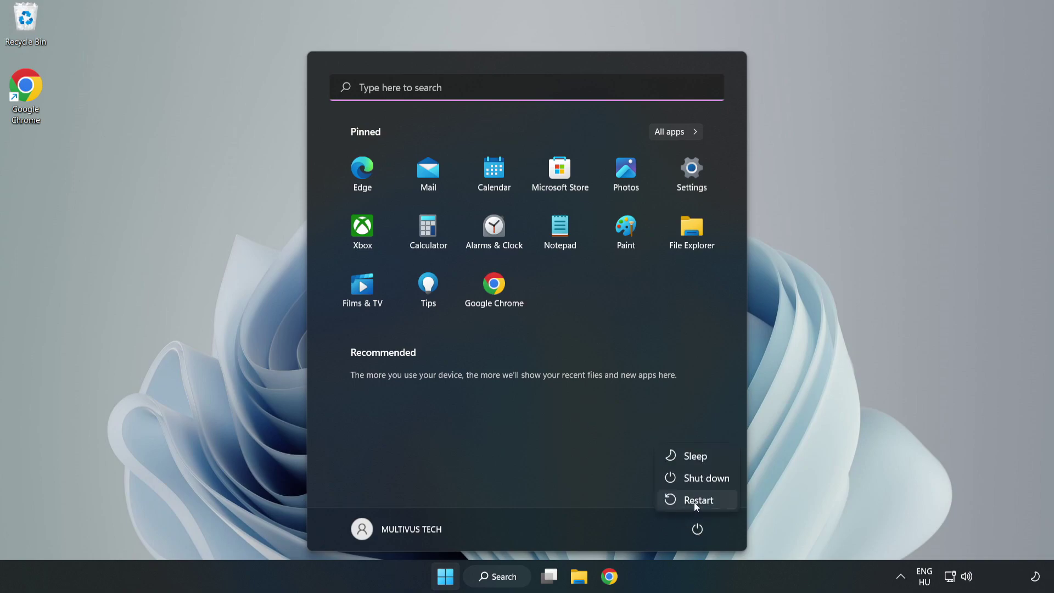